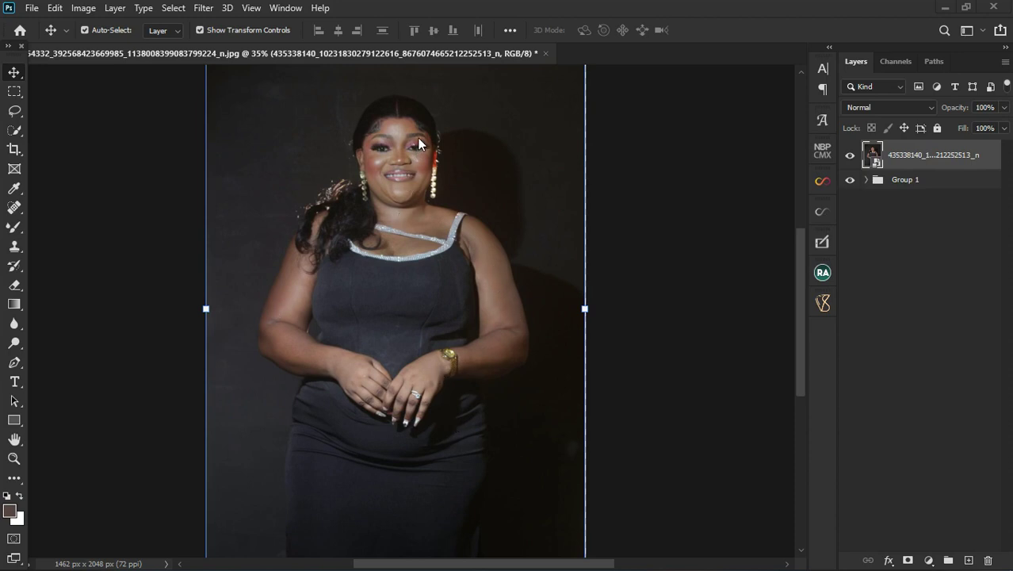
{"action": "scroll", "coordinate": [406, 149], "scroll_direction": "up", "scroll_amount": 4}
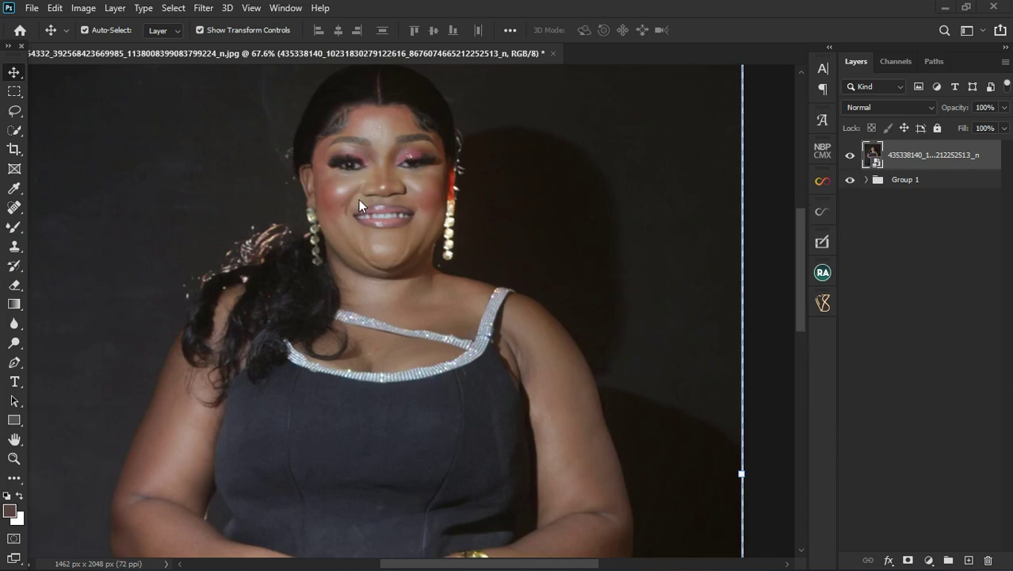
{"action": "scroll", "coordinate": [359, 200], "scroll_direction": "down", "scroll_amount": 3}
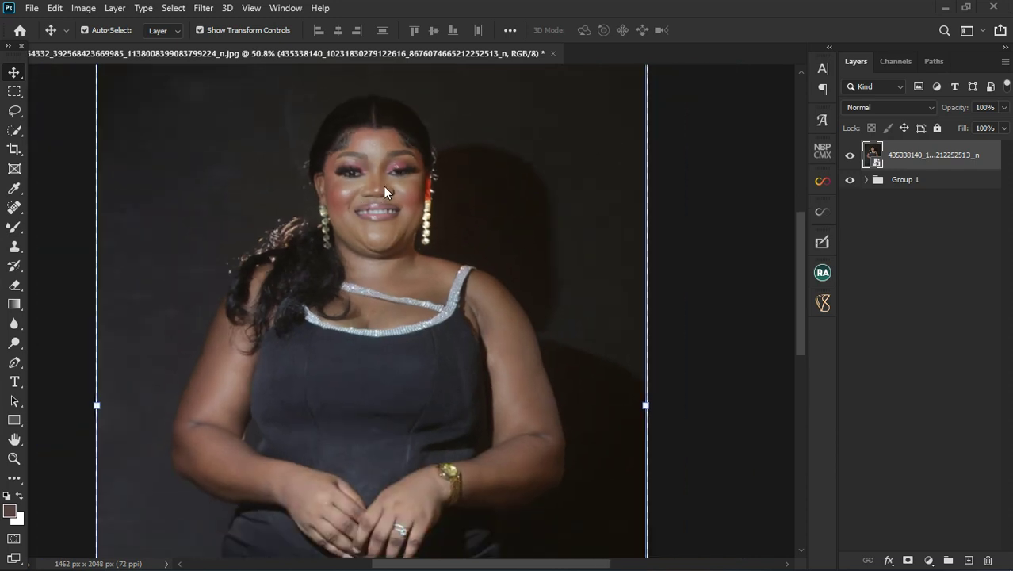
{"action": "scroll", "coordinate": [400, 176], "scroll_direction": "down", "scroll_amount": 4}
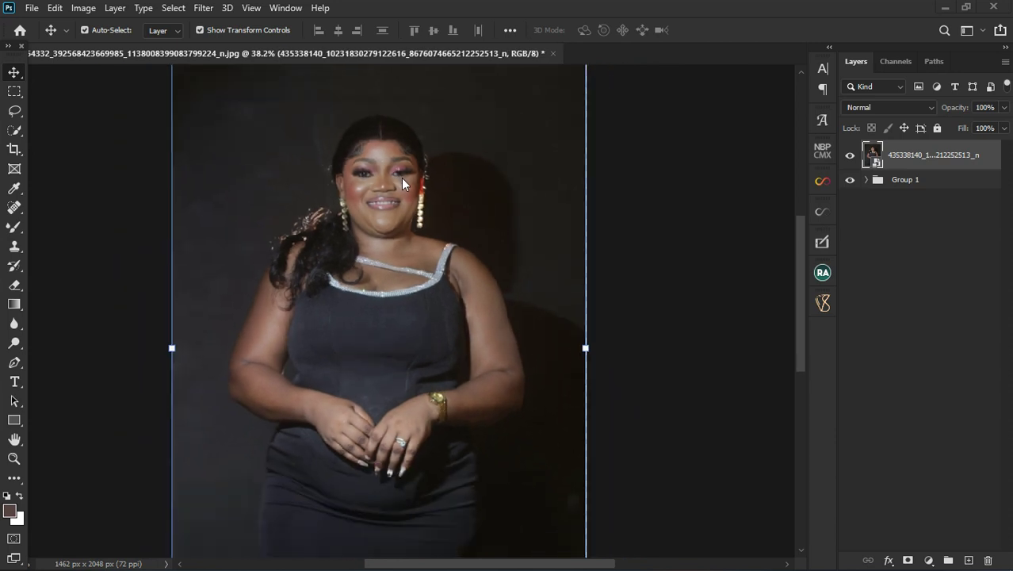
{"action": "scroll", "coordinate": [401, 178], "scroll_direction": "up", "scroll_amount": 1}
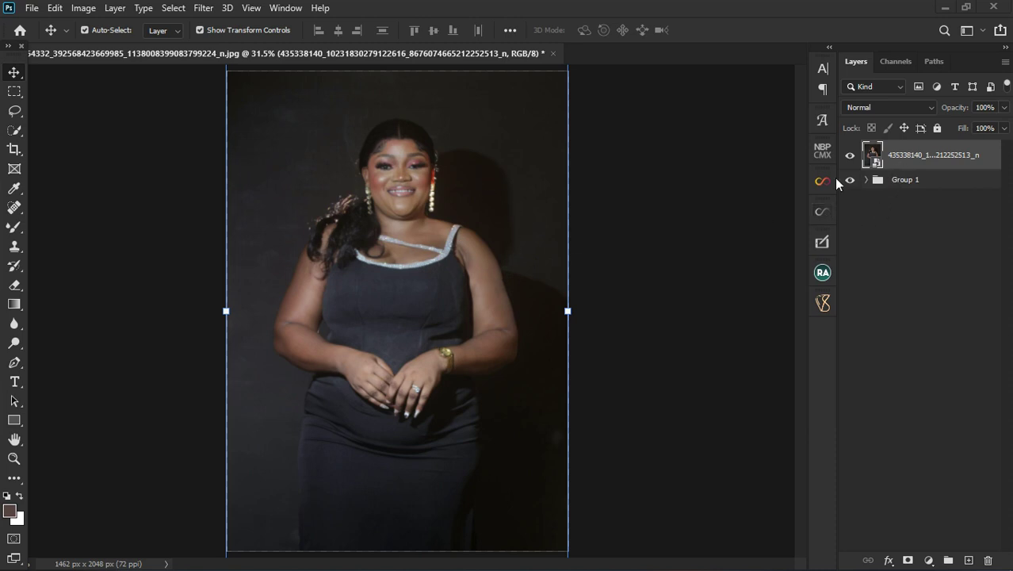
{"action": "scroll", "coordinate": [458, 207], "scroll_direction": "down", "scroll_amount": 1}
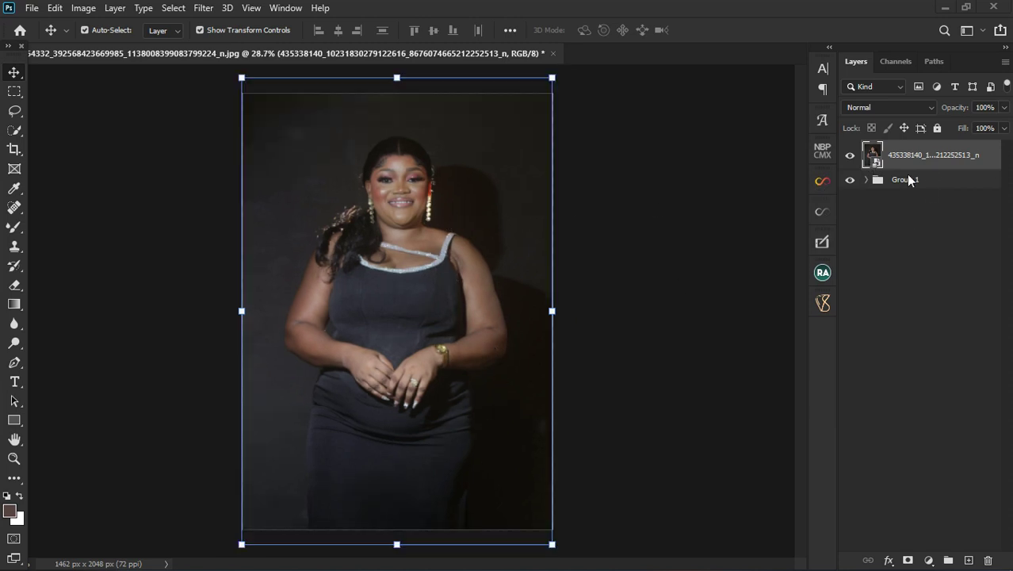
Add a Curves adjustment layer directly above the portrait photo layer
{"action": "left_click", "coordinate": [930, 561]}
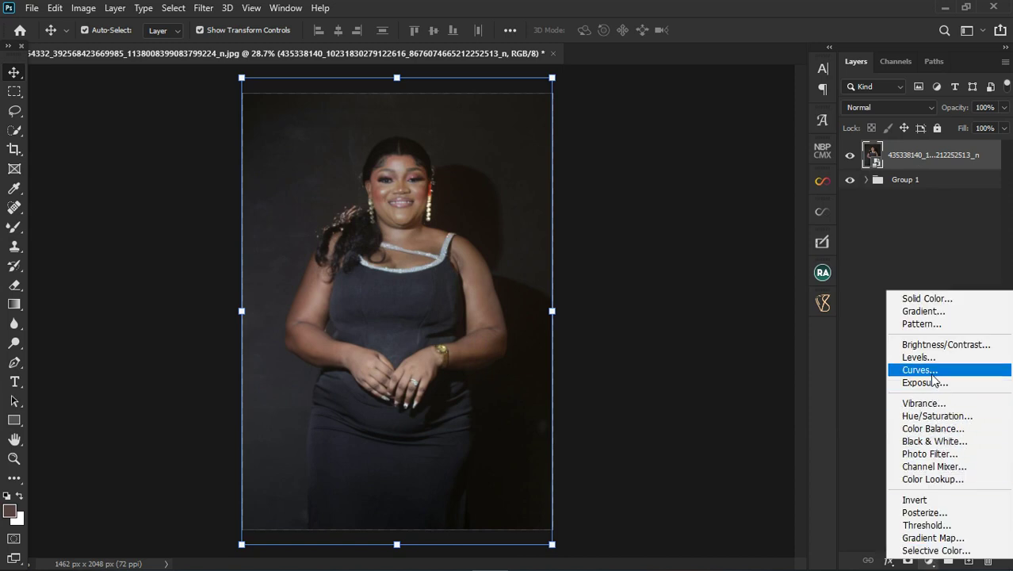
{"action": "left_click", "coordinate": [919, 369]}
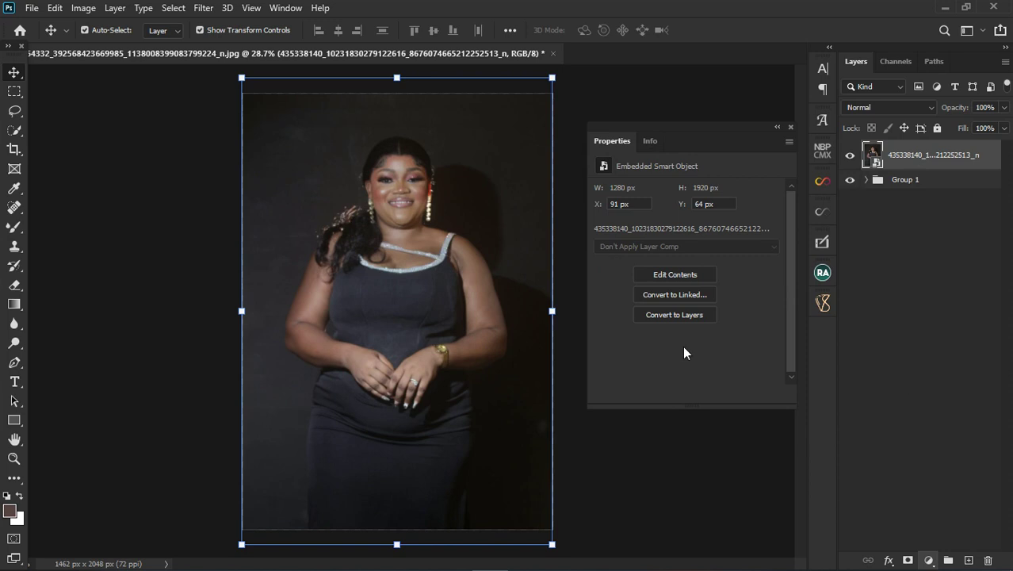
{"action": "left_click", "coordinate": [791, 126]}
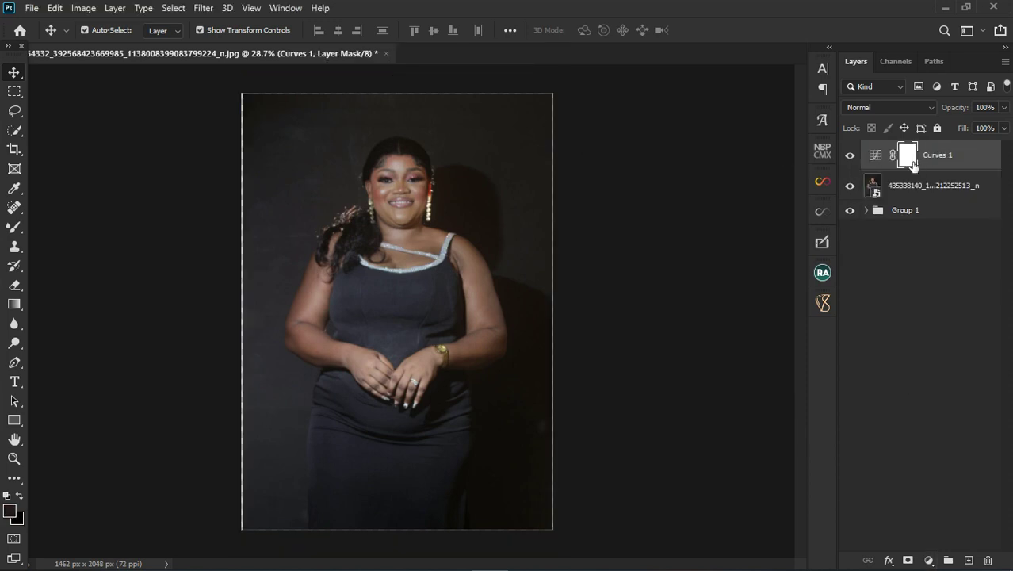
{"action": "left_click", "coordinate": [926, 199]}
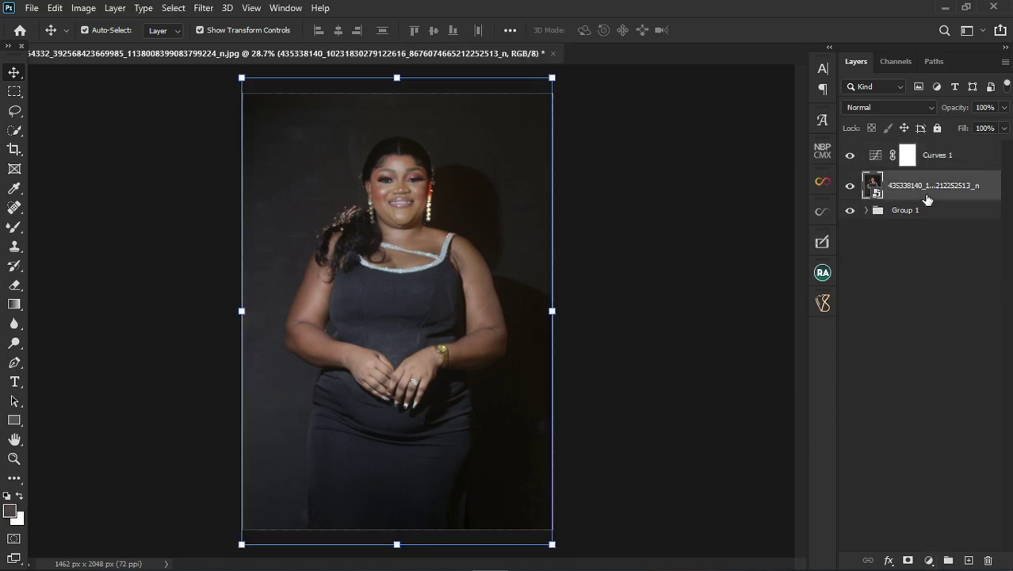
Limit the Curves layer's mask to the dark background shadows beside the woman using Color Range, sampling several spots in the shadow areas
{"action": "left_click", "coordinate": [910, 158]}
{"action": "left_click", "coordinate": [174, 7]}
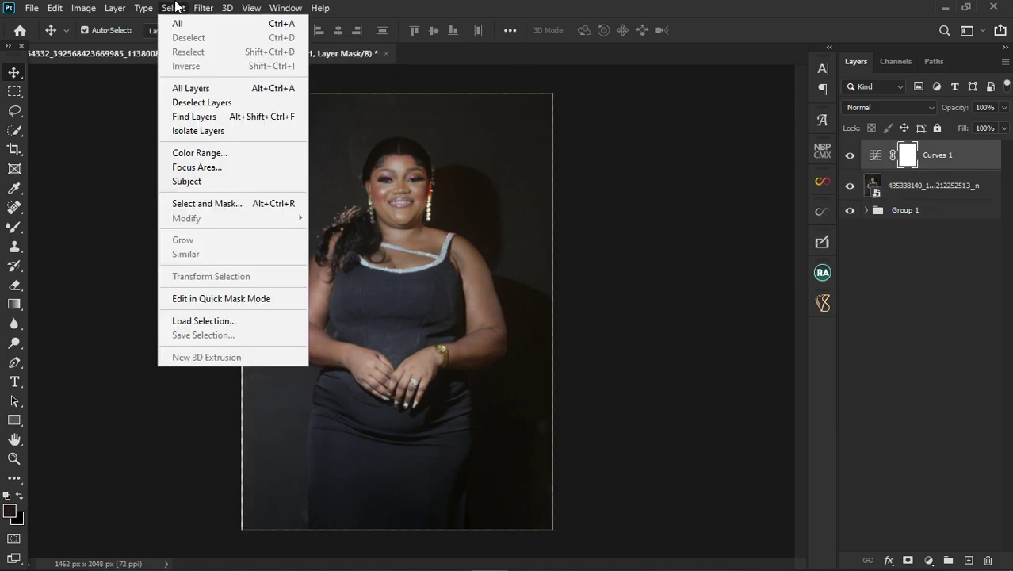
{"action": "left_click", "coordinate": [197, 152]}
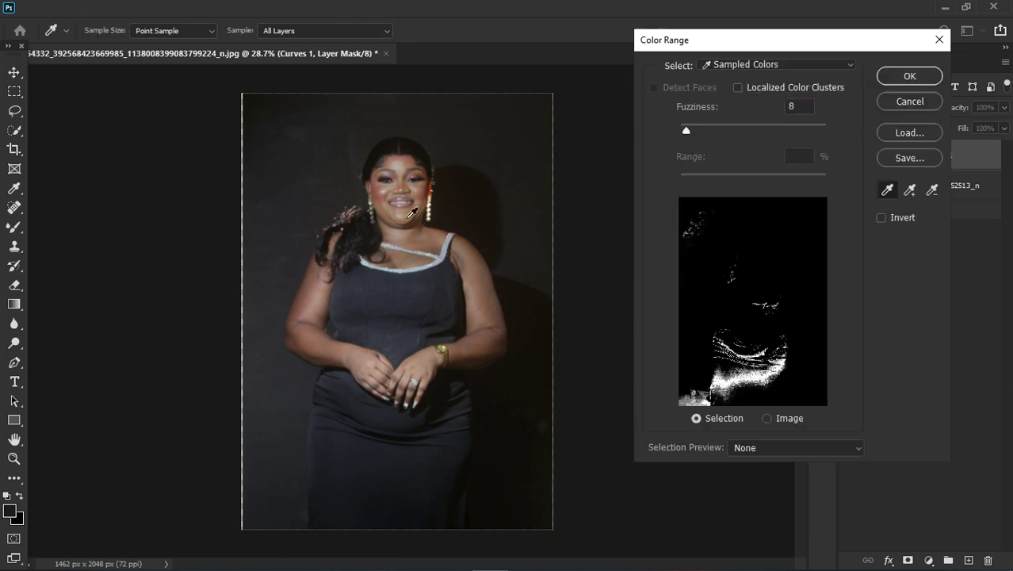
{"action": "left_click", "coordinate": [520, 353]}
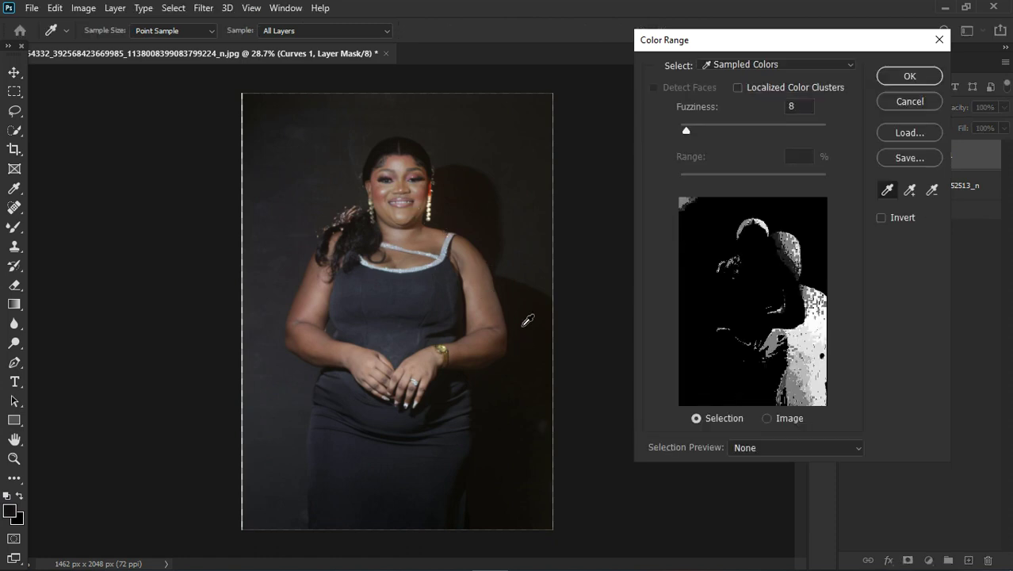
{"action": "key", "text": "alt"}
{"action": "left_click", "coordinate": [449, 195]}
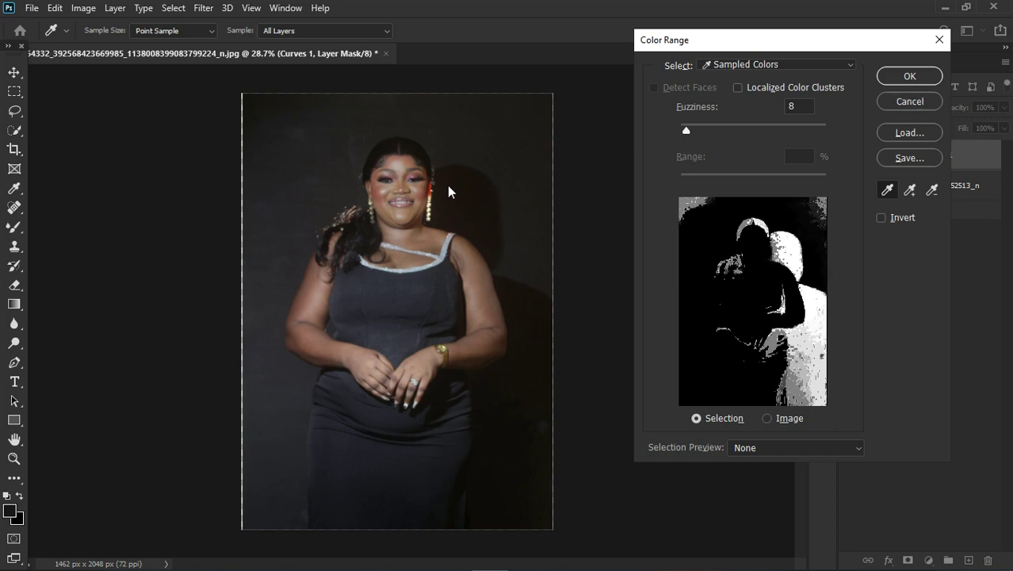
{"action": "left_click", "coordinate": [448, 233]}
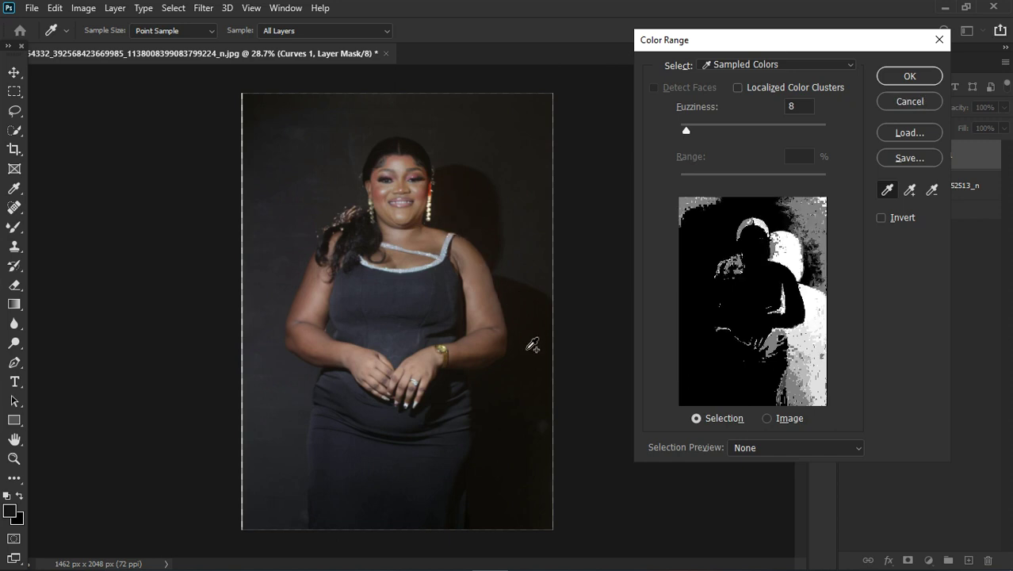
{"action": "left_click", "coordinate": [493, 446], "text": "shift"}
{"action": "left_click", "coordinate": [482, 485], "text": "shift"}
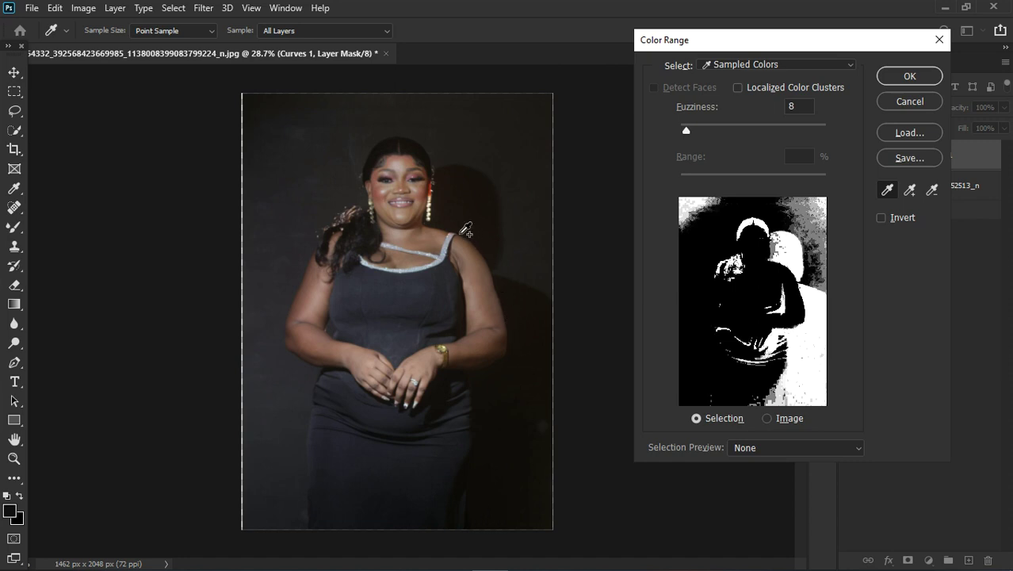
{"action": "left_click", "coordinate": [447, 226], "text": "shift"}
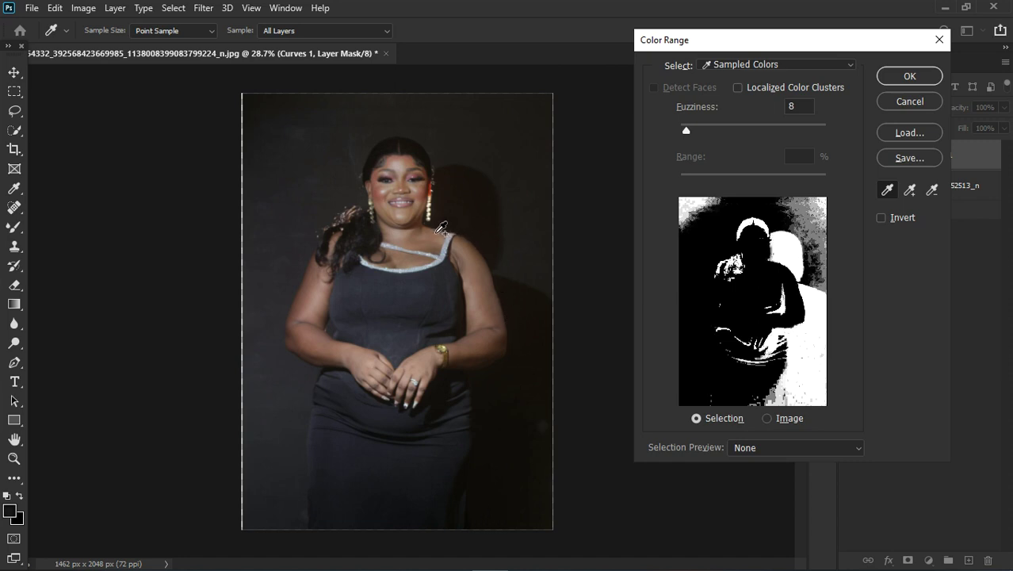
{"action": "left_click", "coordinate": [441, 231], "text": "shift"}
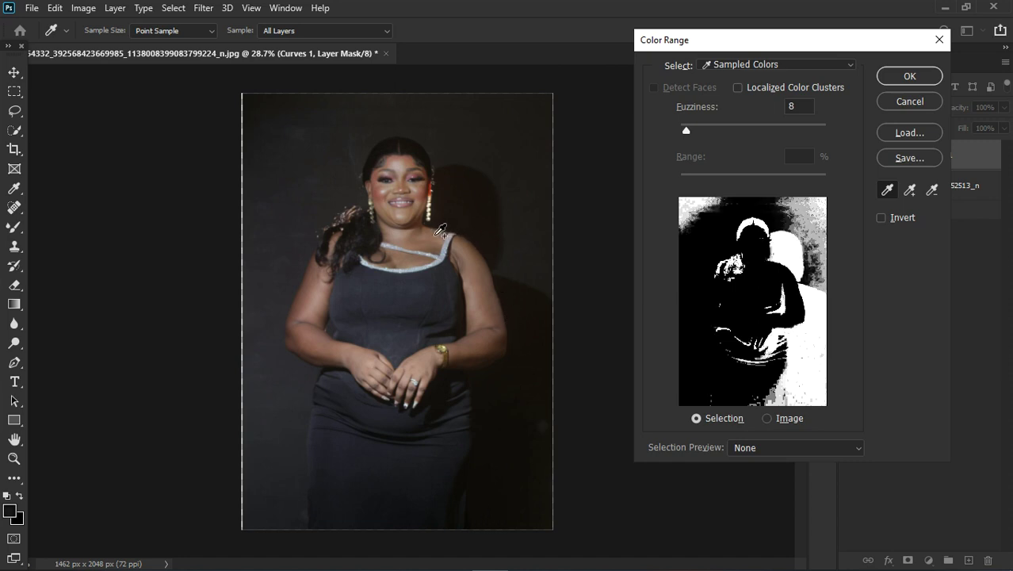
{"action": "left_click", "coordinate": [893, 80]}
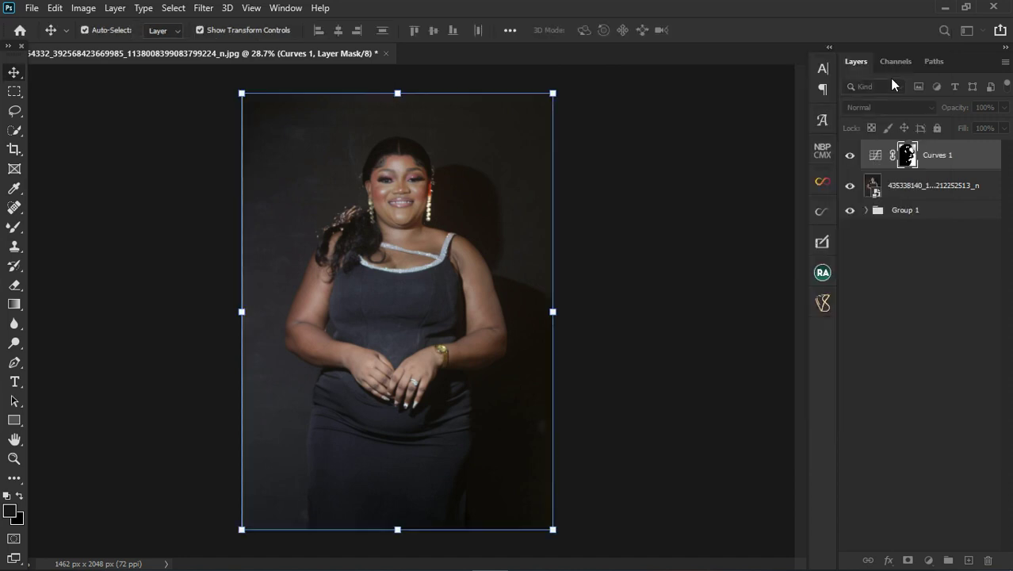
Show the Curves layer's mask on its own, return to the normal image view, and disable the mask
{"action": "double_click", "coordinate": [876, 158]}
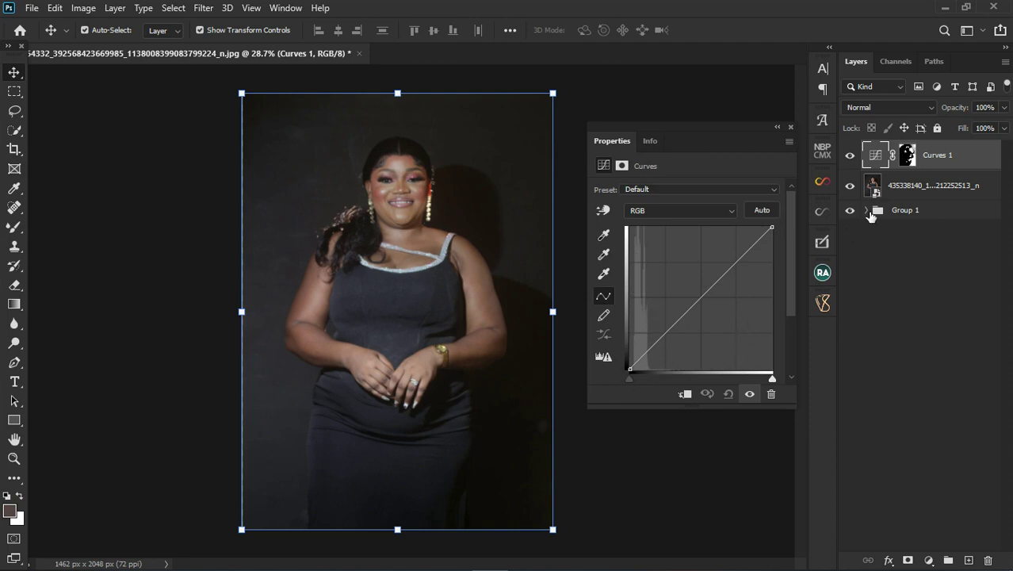
{"action": "left_click", "coordinate": [909, 156], "text": "alt"}
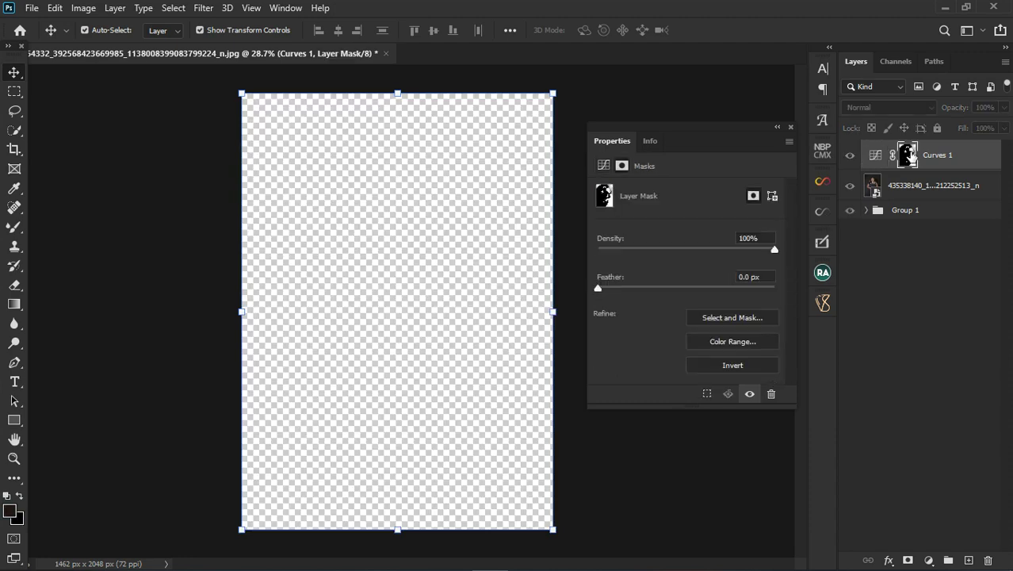
{"action": "left_click", "coordinate": [908, 156], "text": "alt"}
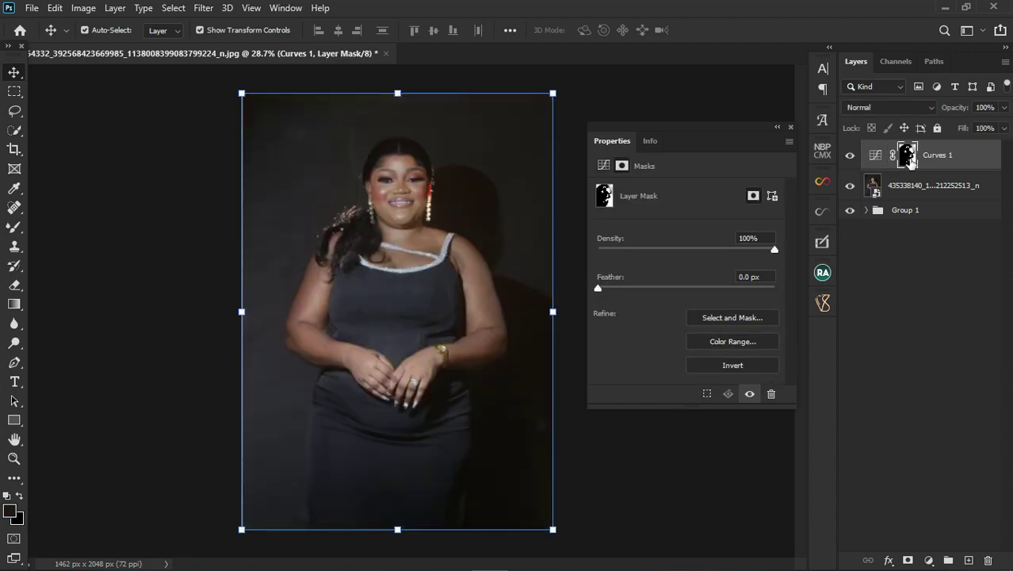
{"action": "left_click", "coordinate": [877, 157]}
{"action": "left_click", "coordinate": [909, 157], "text": "shift"}
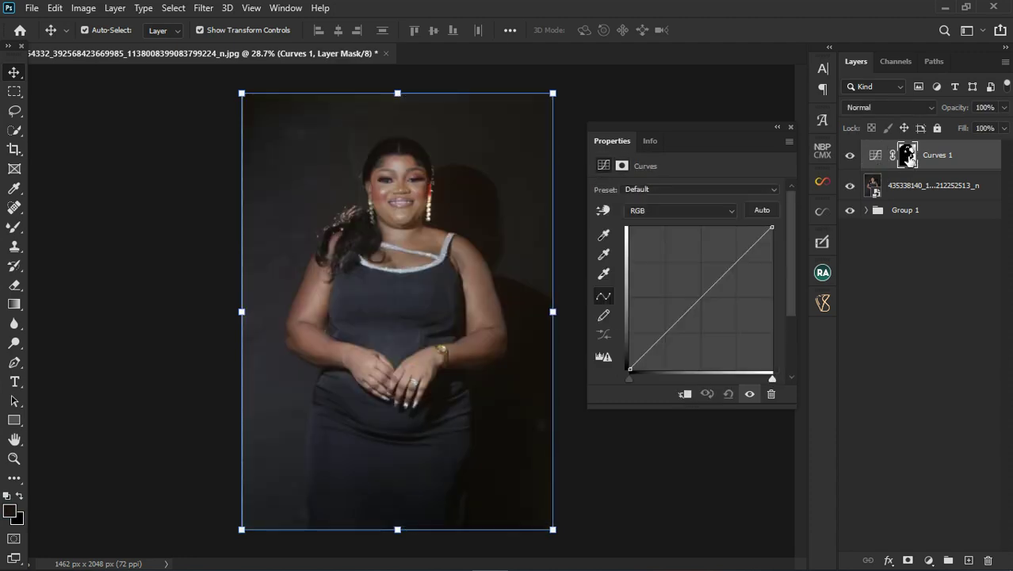
{"action": "left_click", "coordinate": [880, 160]}
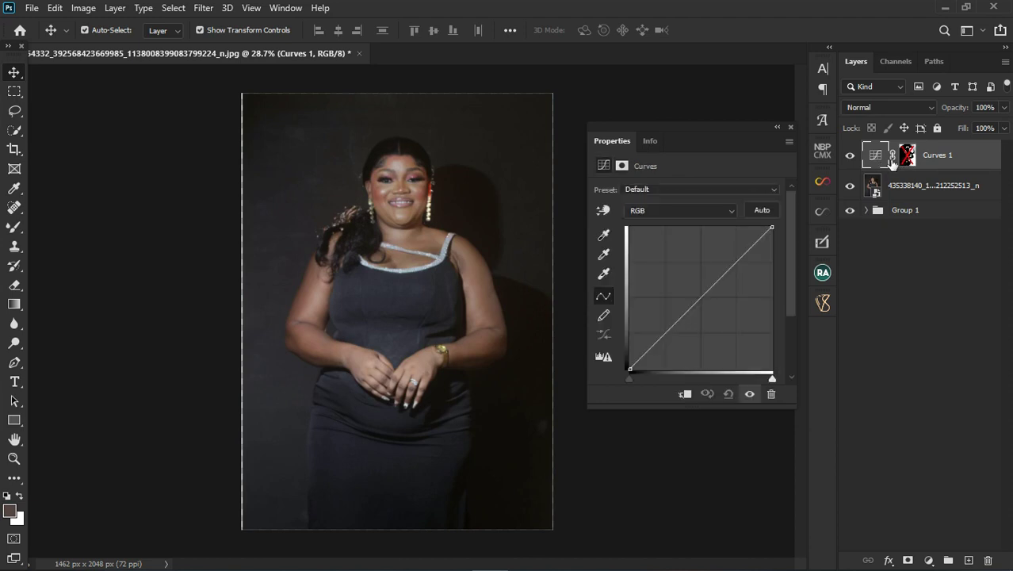
Clip the Curves layer to the photo layer, re-enable its mask, and inspect the mask on its own
{"action": "left_click", "coordinate": [896, 179], "text": "alt"}
{"action": "left_click", "coordinate": [896, 179], "text": "alt"}
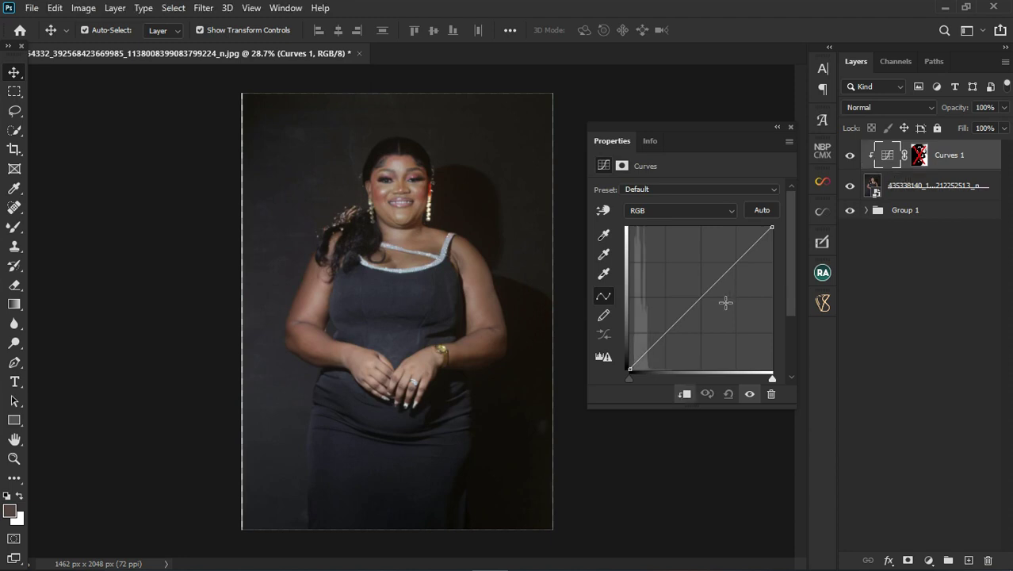
{"action": "left_click", "coordinate": [914, 159], "text": "alt"}
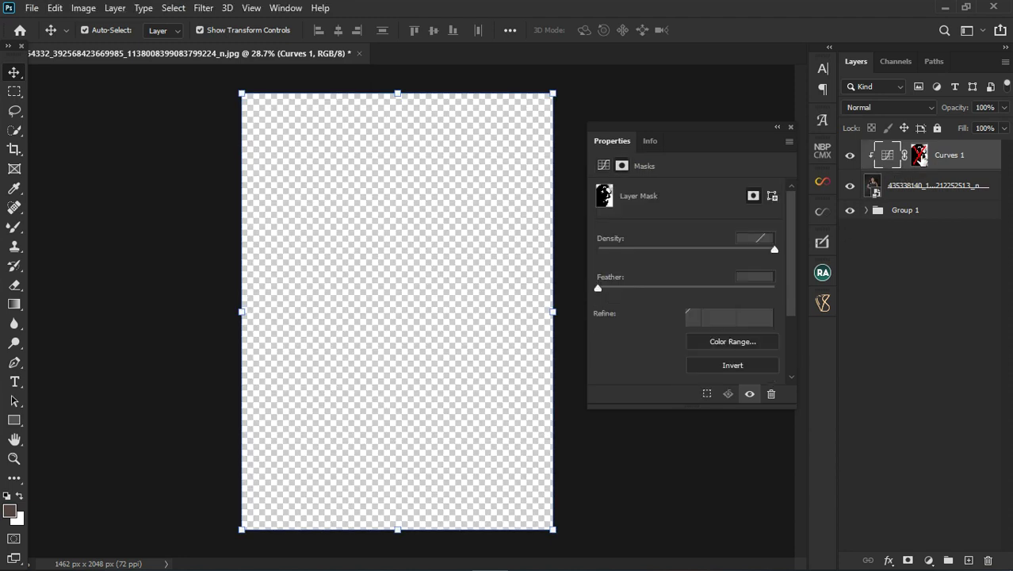
{"action": "left_click", "coordinate": [889, 156], "text": "alt"}
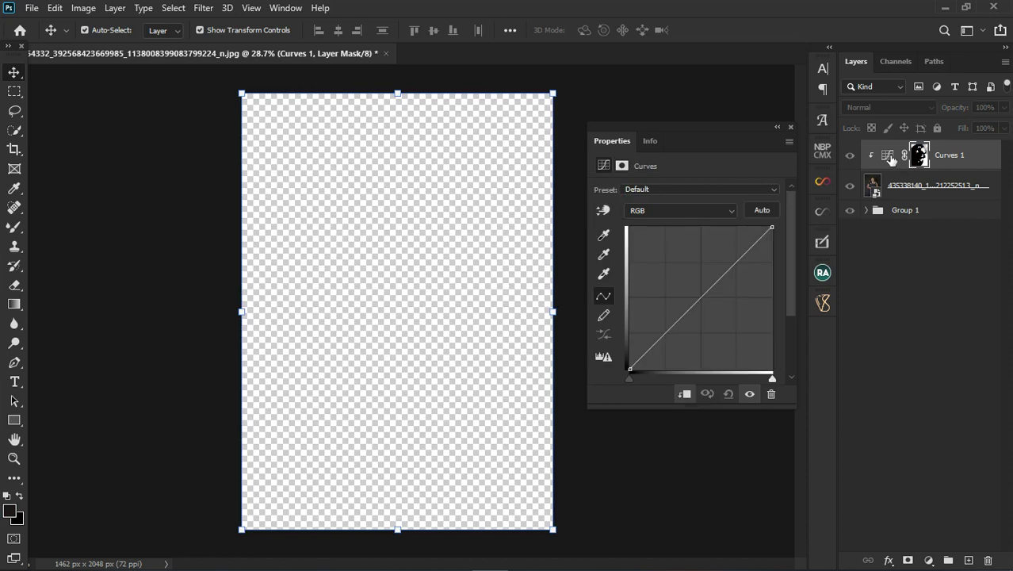
{"action": "left_click", "coordinate": [919, 158], "text": "alt"}
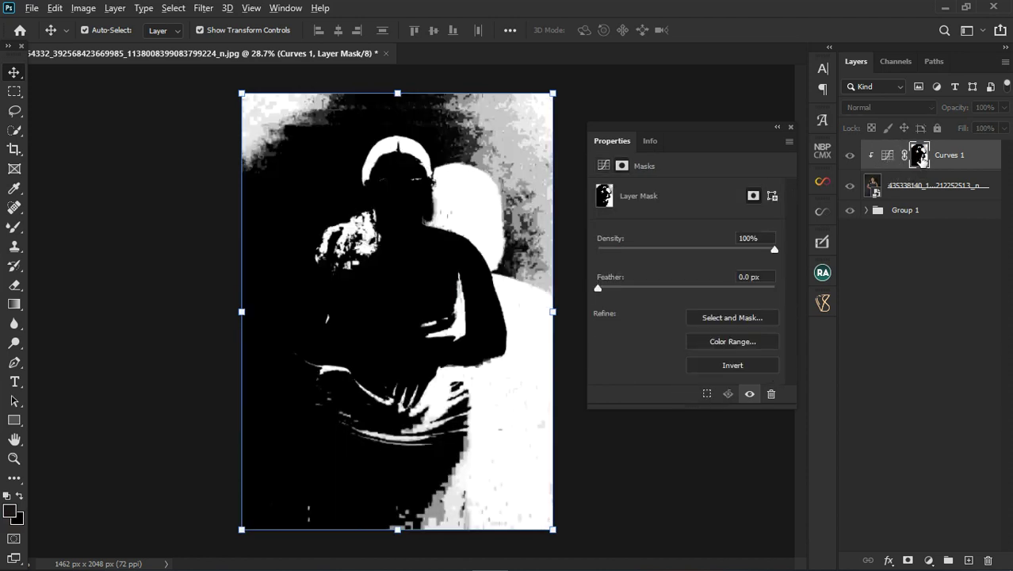
{"action": "left_click", "coordinate": [919, 158], "text": "alt"}
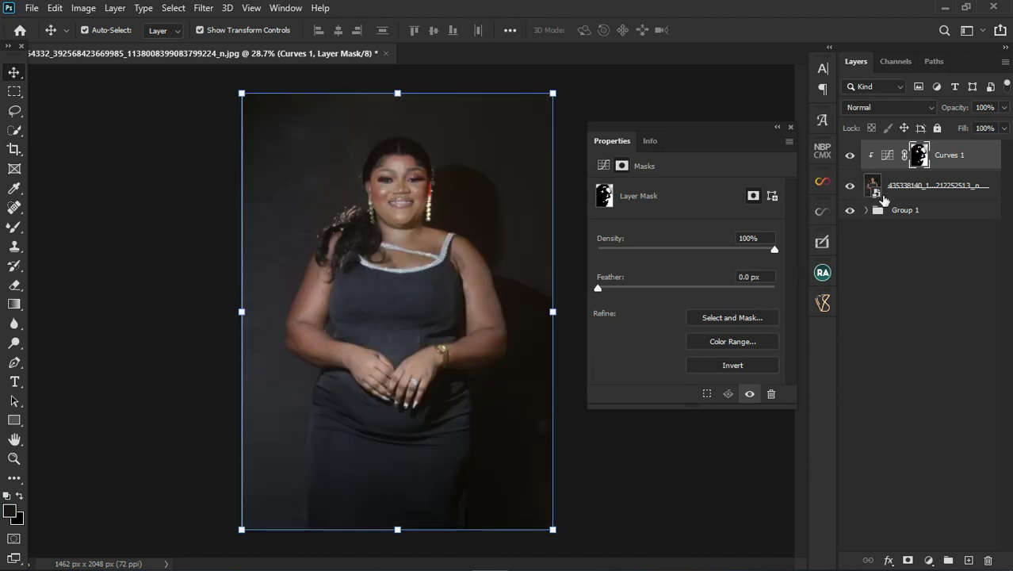
Raise the midpoint of the RGB curve slightly to brighten the masked background shadows
{"action": "left_click", "coordinate": [889, 156]}
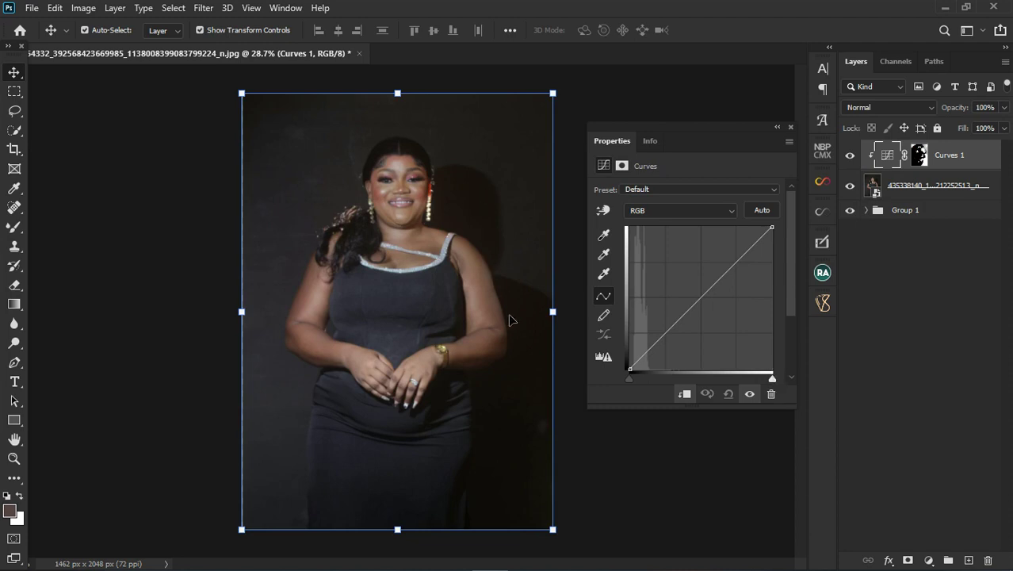
{"action": "left_click_drag", "start_coordinate": [770, 381], "coordinate": [792, 376]}
{"action": "mouse_move", "coordinate": [704, 295]}
{"action": "left_mouse_down"}
{"action": "mouse_move", "coordinate": [690, 289]}
{"action": "mouse_move", "coordinate": [709, 309]}
{"action": "mouse_move", "coordinate": [699, 295]}
{"action": "left_mouse_up"}
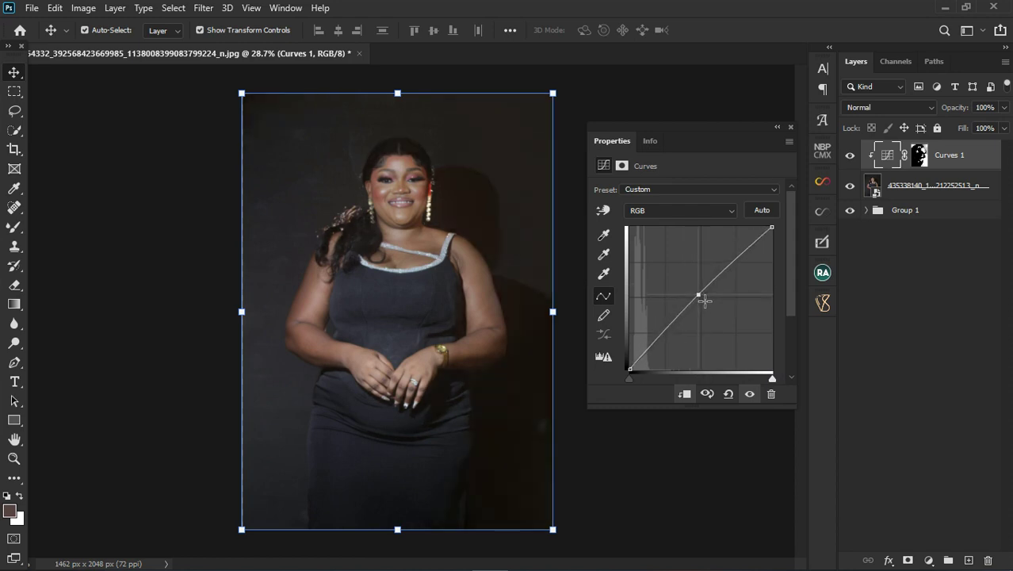
{"action": "left_click", "coordinate": [790, 128]}
Add a clipped Exposure adjustment layer between the photo layer and the Curves layer
{"action": "left_click", "coordinate": [922, 161]}
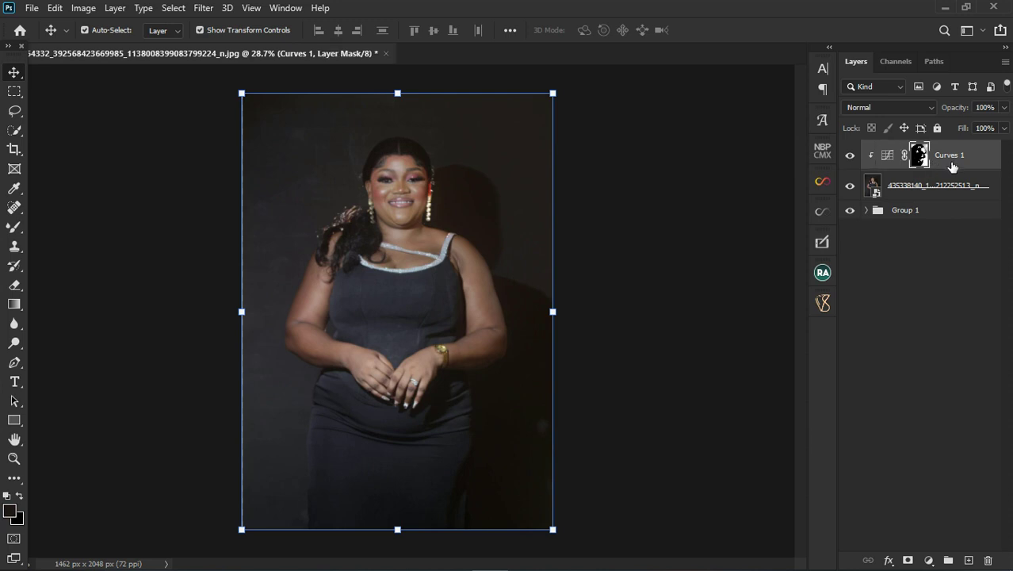
{"action": "left_click", "coordinate": [948, 194]}
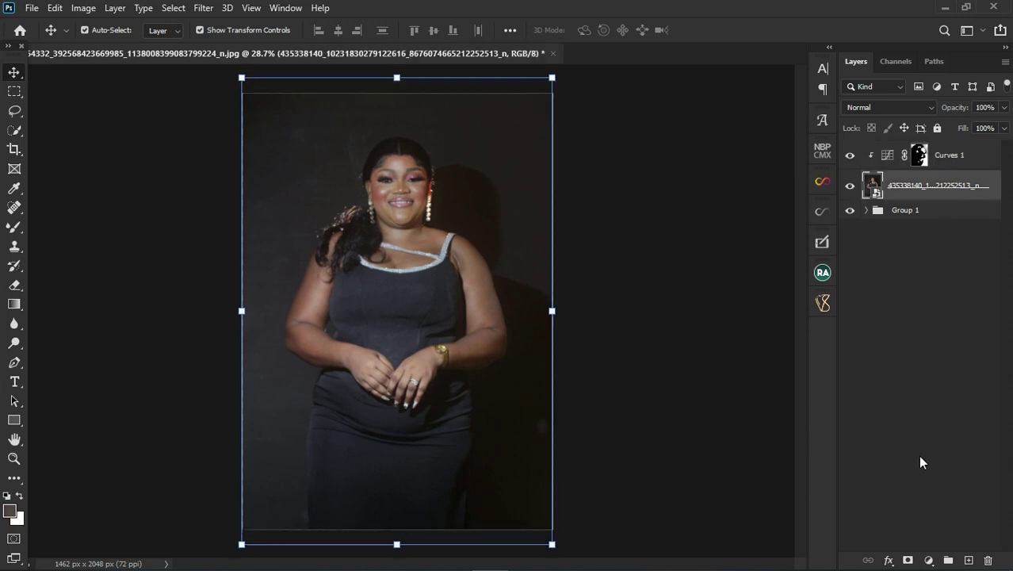
{"action": "left_click", "coordinate": [929, 561]}
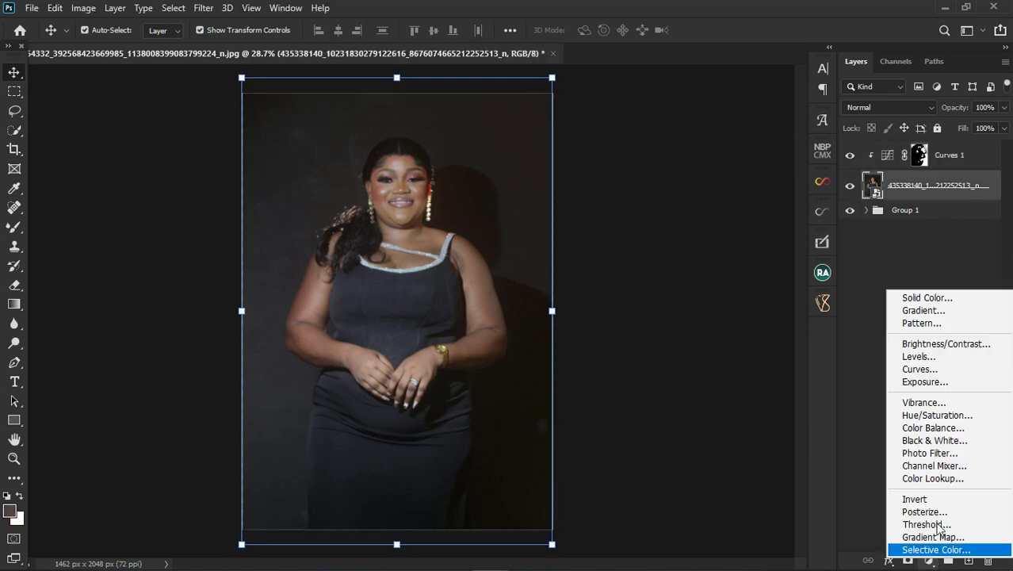
{"action": "left_click", "coordinate": [940, 383]}
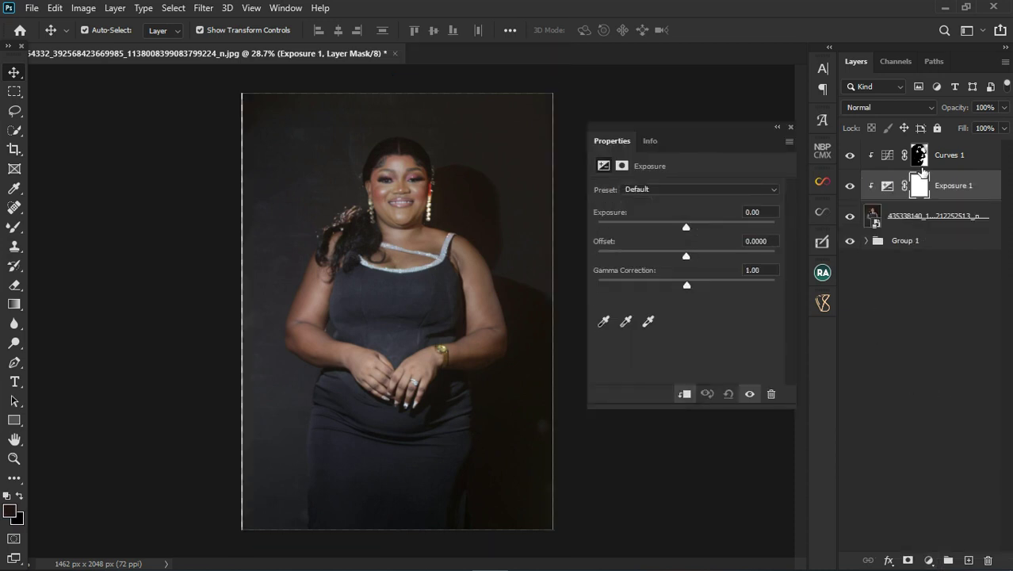
Replace the Exposure layer's mask with the Curves layer's mask, and hide the Curves layer
{"action": "left_click_drag", "start_coordinate": [924, 163], "coordinate": [919, 188]}
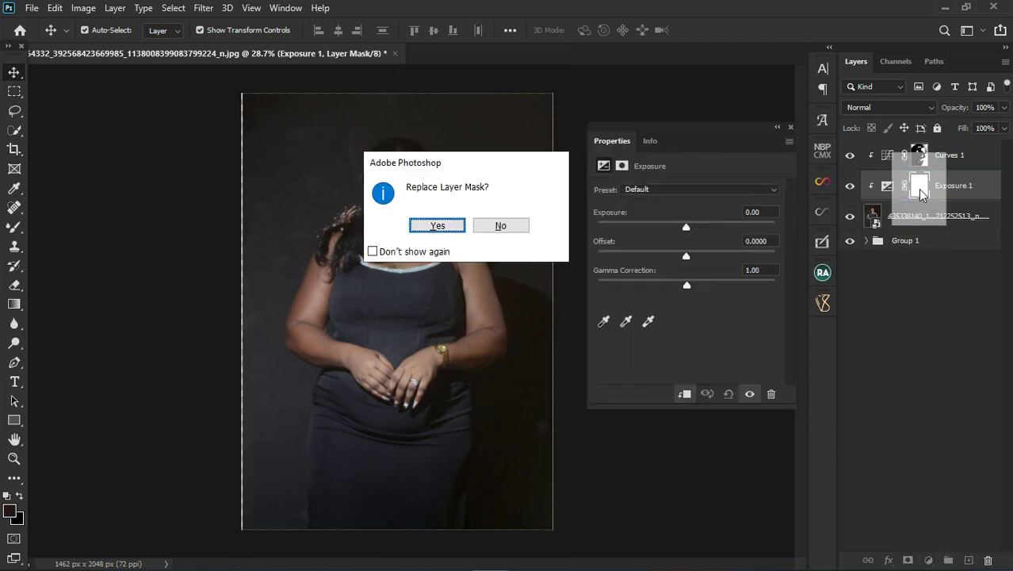
{"action": "left_click", "coordinate": [437, 226]}
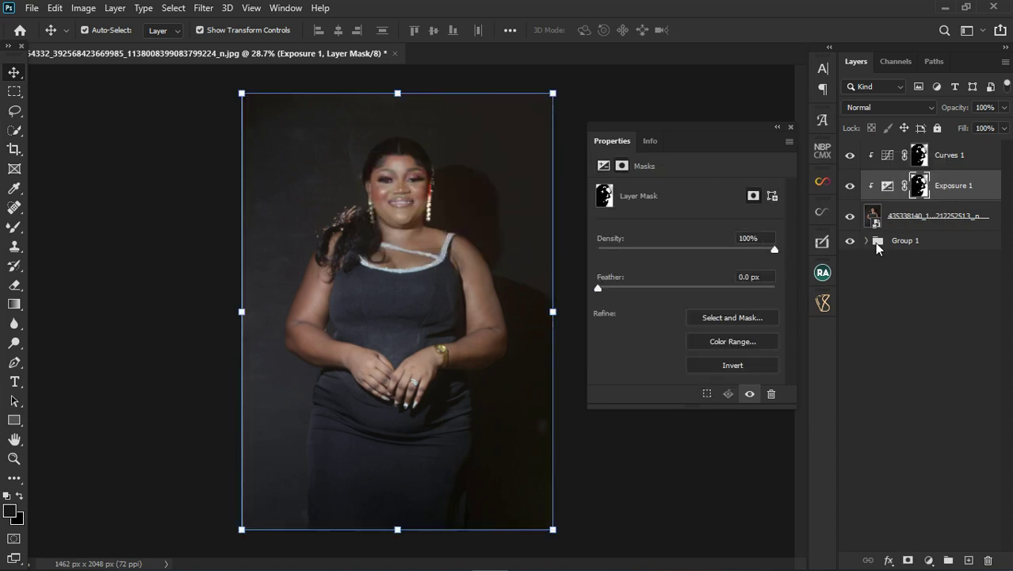
{"action": "left_click", "coordinate": [850, 156]}
Release the adjustment layers from clipping to the photo layer, and set the Exposure layer's exposure to +1.12
{"action": "left_click", "coordinate": [888, 195]}
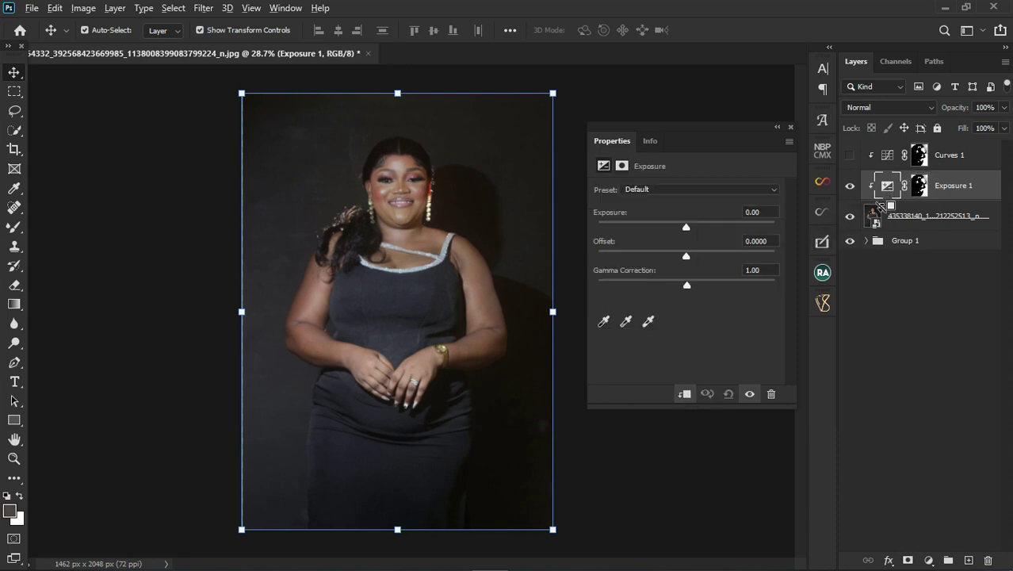
{"action": "left_click", "coordinate": [881, 202], "text": "alt"}
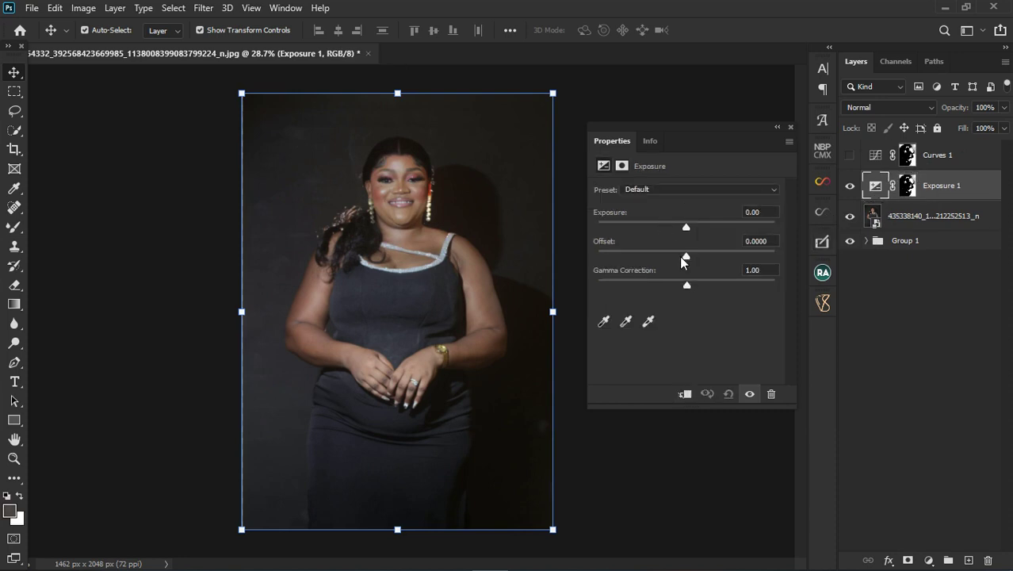
{"action": "mouse_move", "coordinate": [686, 230]}
{"action": "left_mouse_down"}
{"action": "mouse_move", "coordinate": [719, 230]}
{"action": "mouse_move", "coordinate": [701, 230]}
{"action": "left_mouse_up"}
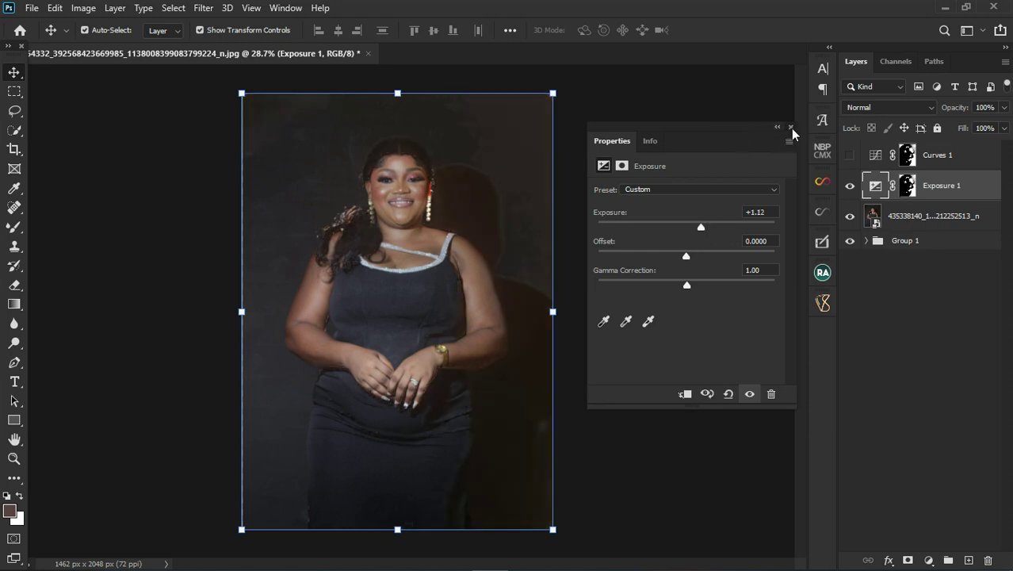
{"action": "left_click", "coordinate": [790, 128]}
Hide the Exposure layer and add a Hue/Saturation adjustment layer directly above the photo, masked with the Exposure layer's mask
{"action": "left_click", "coordinate": [850, 185]}
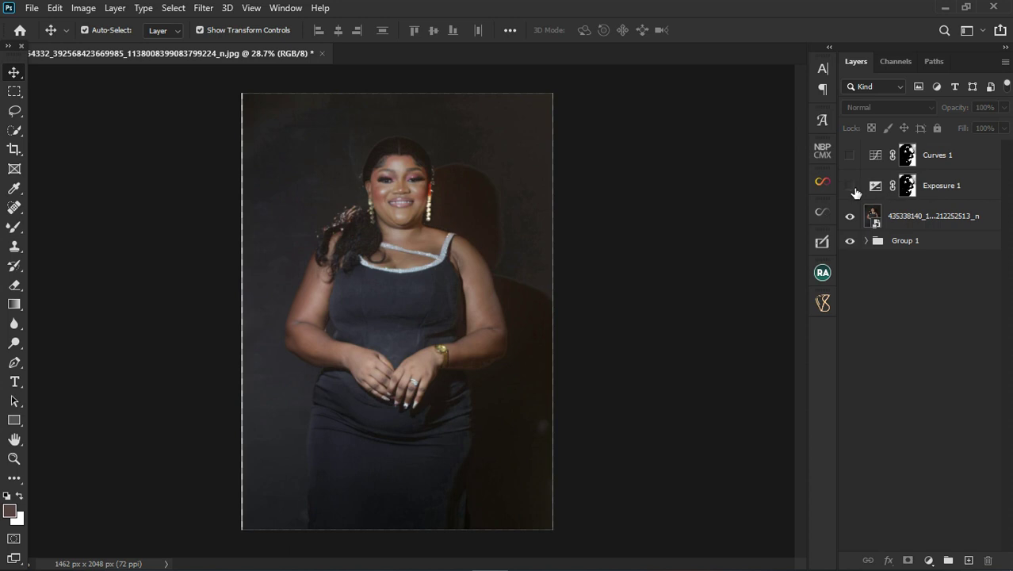
{"action": "left_click", "coordinate": [929, 229]}
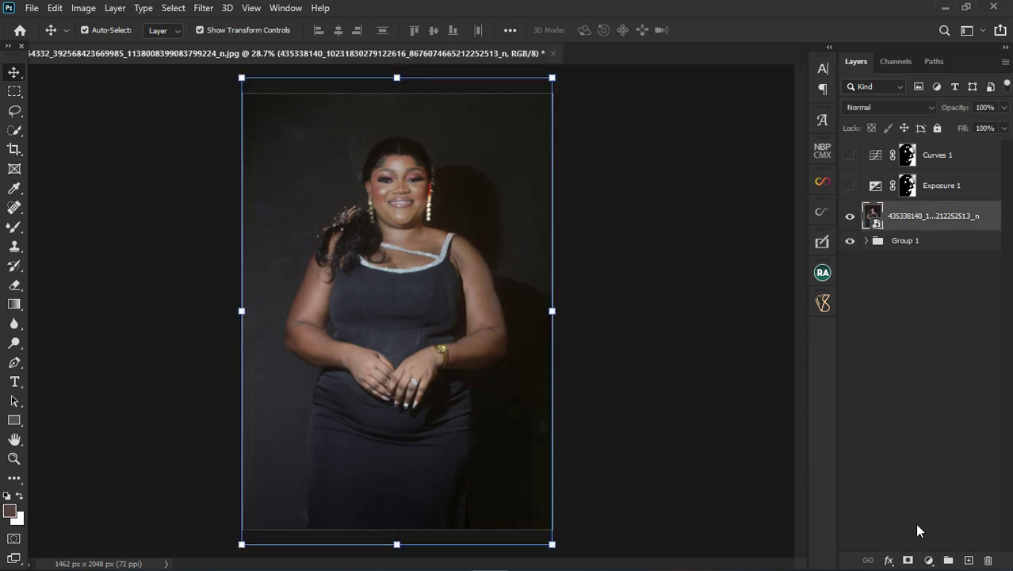
{"action": "left_click", "coordinate": [930, 561]}
{"action": "left_click", "coordinate": [927, 420]}
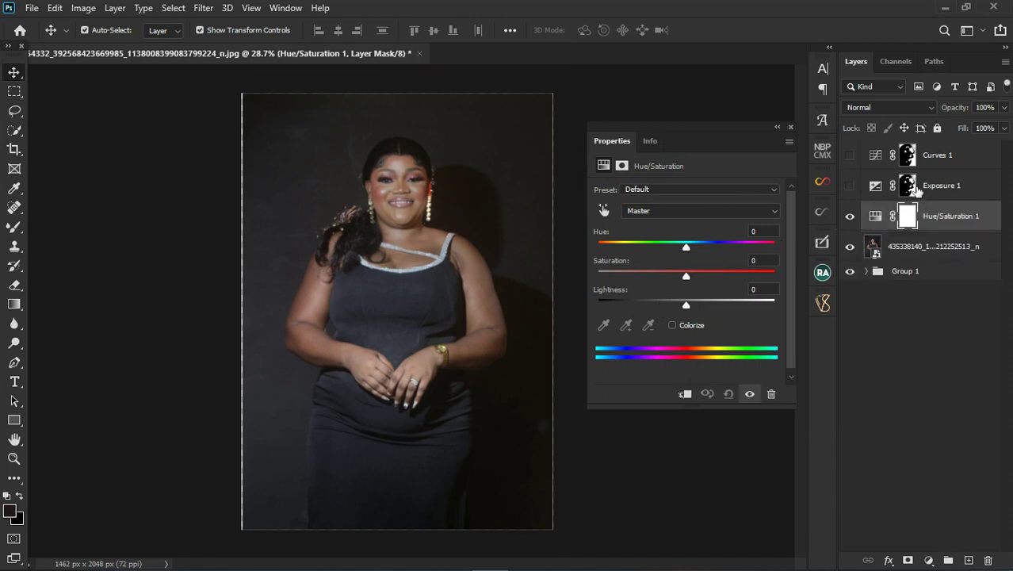
{"action": "left_click_drag", "start_coordinate": [910, 188], "coordinate": [909, 216]}
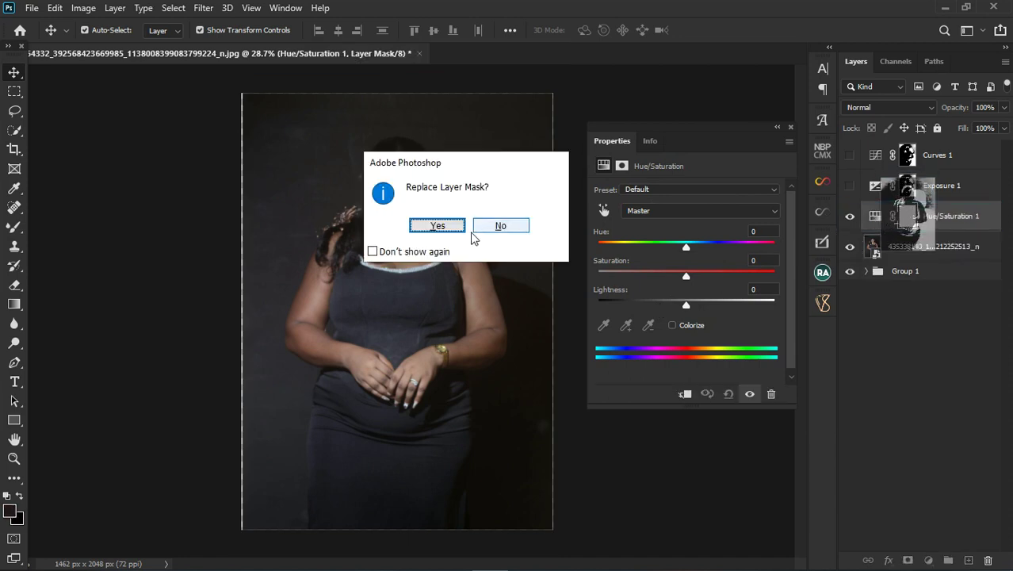
{"action": "left_click", "coordinate": [423, 227]}
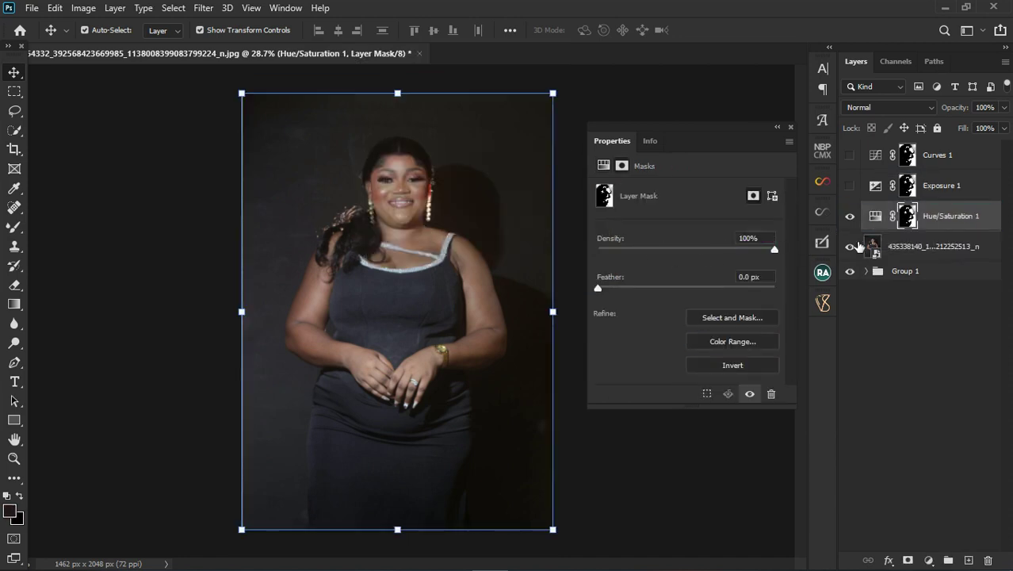
Try a Hue of -52, Saturation of +2 and Lightness of +4 on the masked background shadows
{"action": "left_click", "coordinate": [876, 221]}
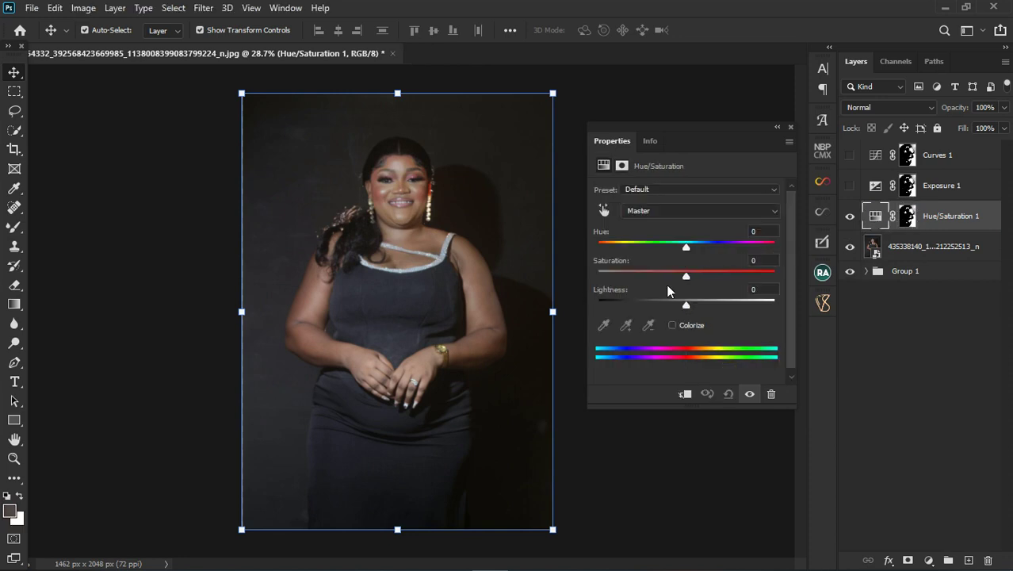
{"action": "left_click_drag", "start_coordinate": [686, 306], "coordinate": [674, 284]}
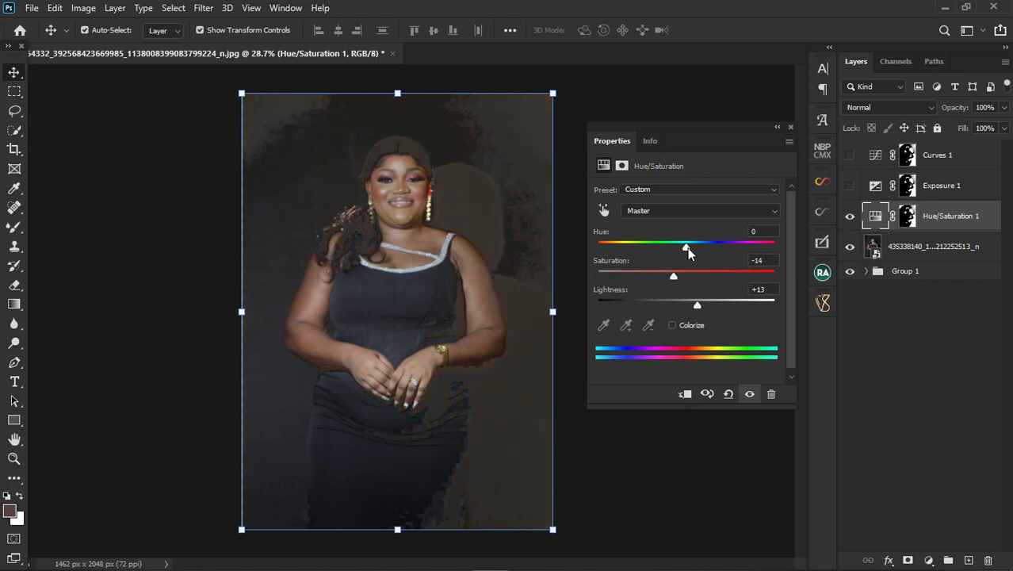
{"action": "left_click_drag", "start_coordinate": [687, 247], "coordinate": [643, 253]}
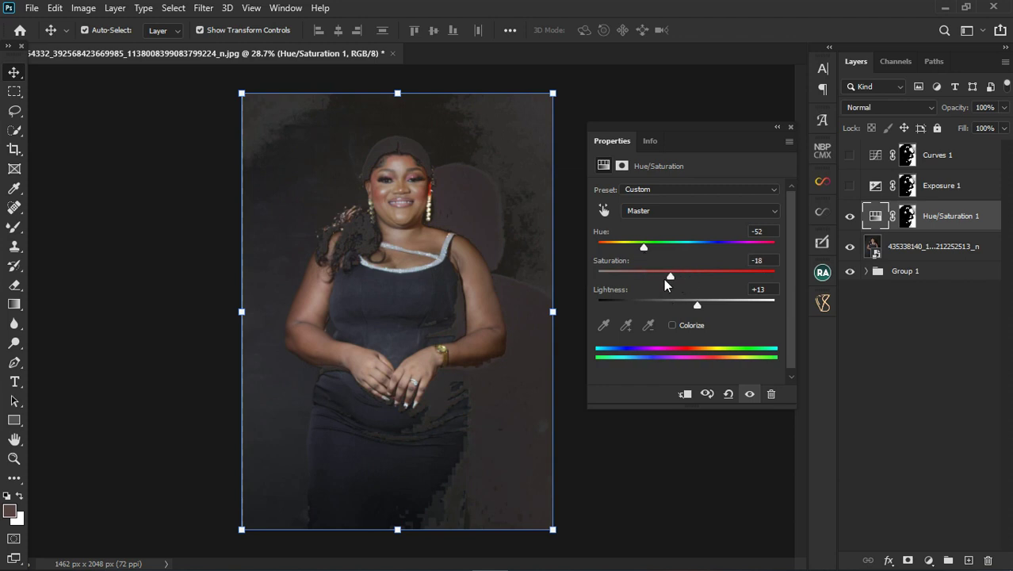
{"action": "left_click_drag", "start_coordinate": [664, 280], "coordinate": [690, 309]}
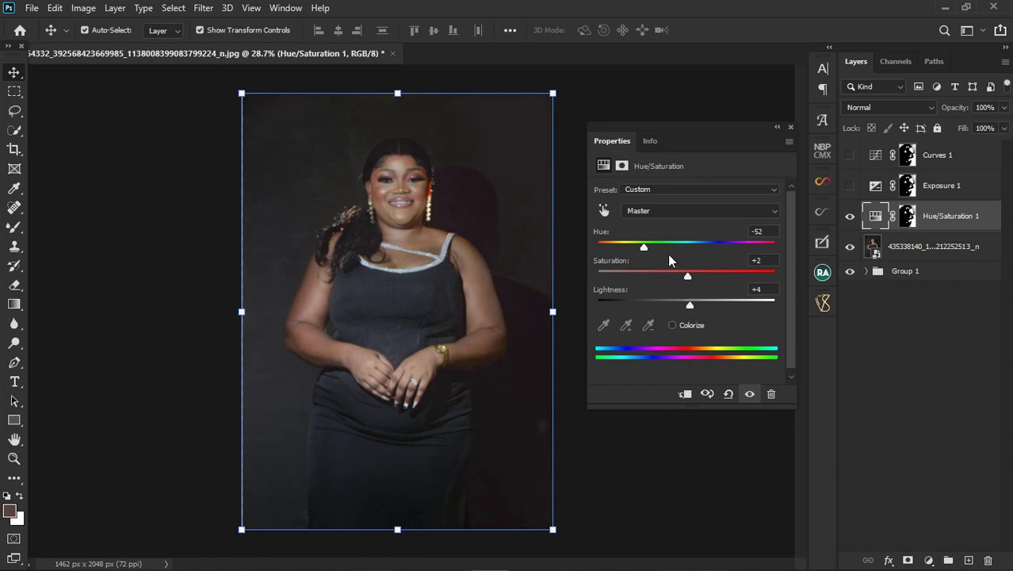
Set the Hue/Saturation layer to Hue +33, Saturation -86 and Lightness +9
{"action": "left_click_drag", "start_coordinate": [641, 247], "coordinate": [690, 249]}
{"action": "left_click_drag", "start_coordinate": [689, 249], "coordinate": [609, 273]}
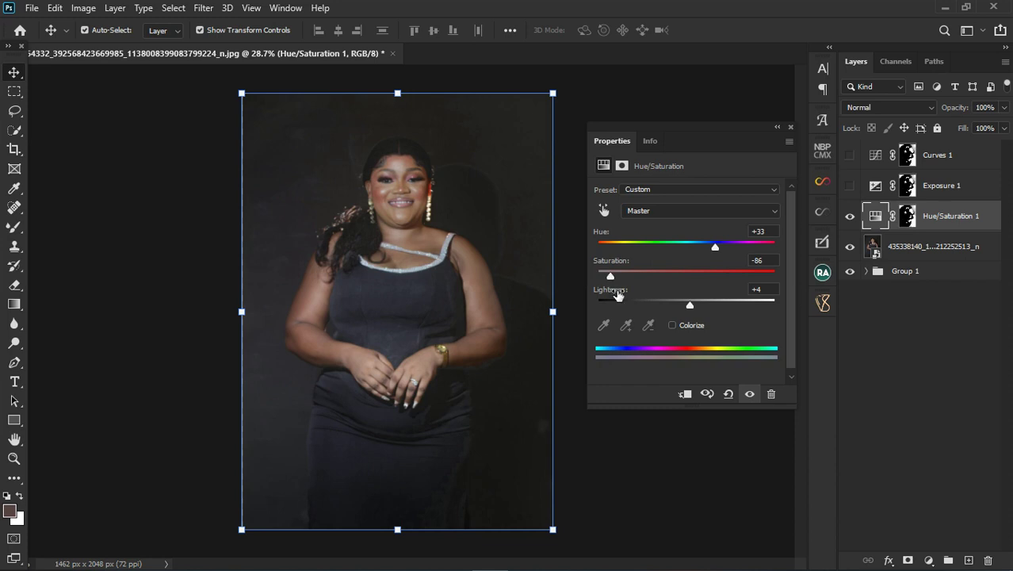
{"action": "mouse_move", "coordinate": [691, 305]}
{"action": "left_mouse_down"}
{"action": "mouse_move", "coordinate": [705, 305]}
{"action": "mouse_move", "coordinate": [694, 303]}
{"action": "left_mouse_up"}
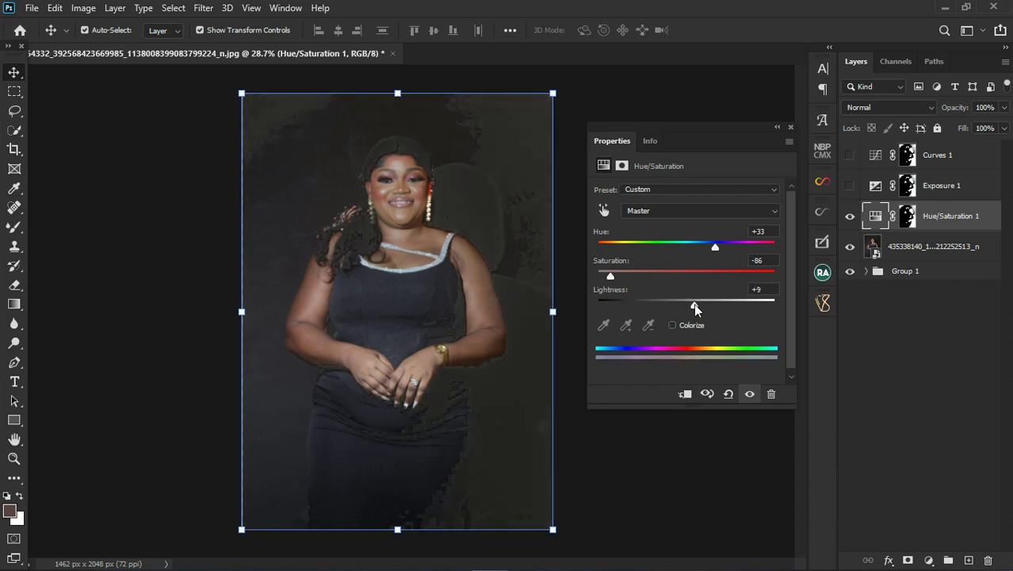
Compare the portrait with and without the Hue/Saturation adjustment, checking the background shadows
{"action": "scroll", "coordinate": [393, 266], "scroll_direction": "down", "scroll_amount": 2}
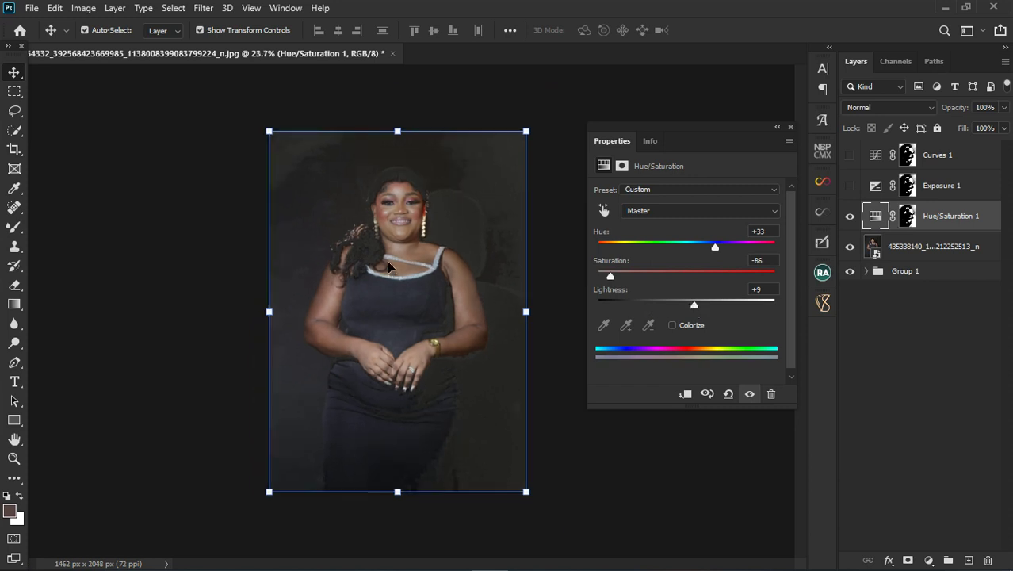
{"action": "left_click", "coordinate": [790, 128]}
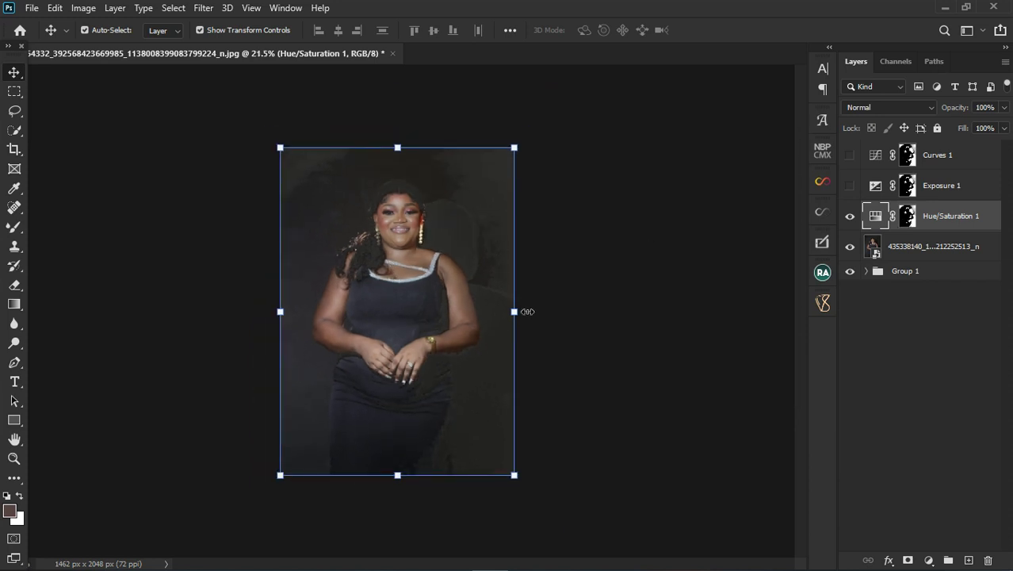
{"action": "scroll", "coordinate": [388, 287], "scroll_direction": "up", "scroll_amount": 2}
{"action": "left_click", "coordinate": [850, 222]}
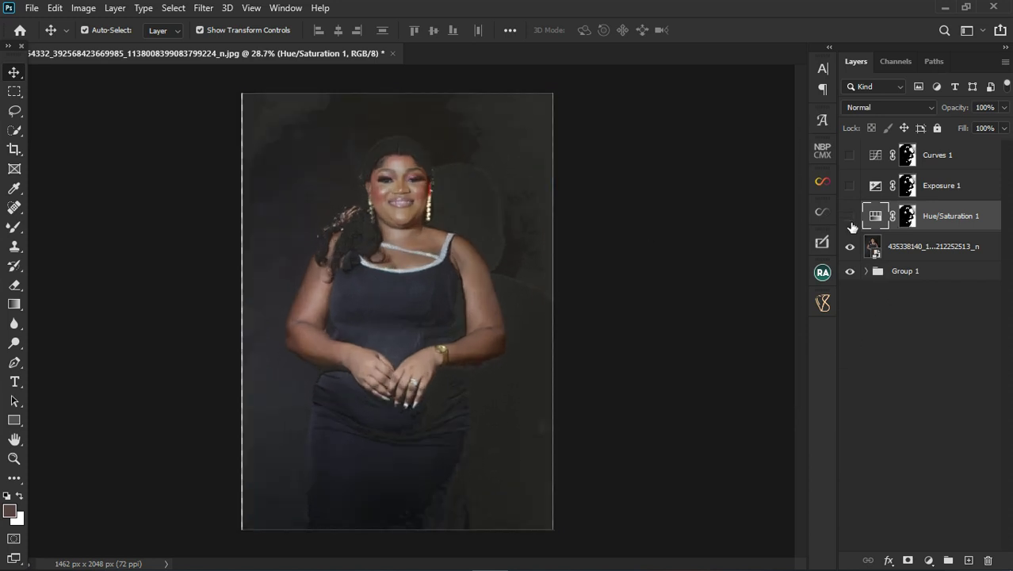
{"action": "left_click", "coordinate": [850, 222]}
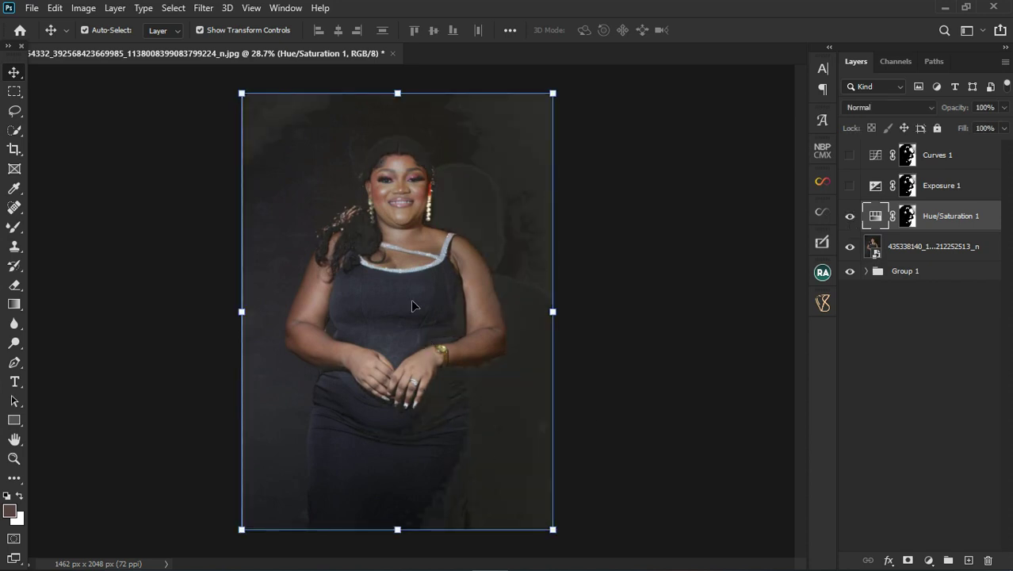
{"action": "left_click", "coordinate": [850, 216]}
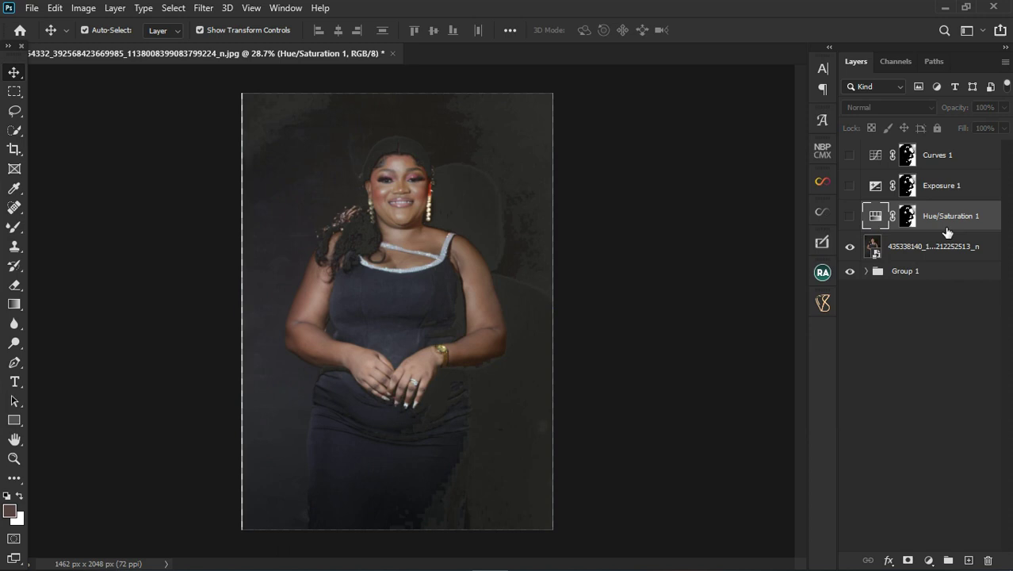
Delete the Hue/Saturation, Exposure and Curves adjustment layers above the portrait photo
{"action": "key", "text": "Delete"}
{"action": "left_click", "coordinate": [954, 189]}
{"action": "key", "text": "Delete"}
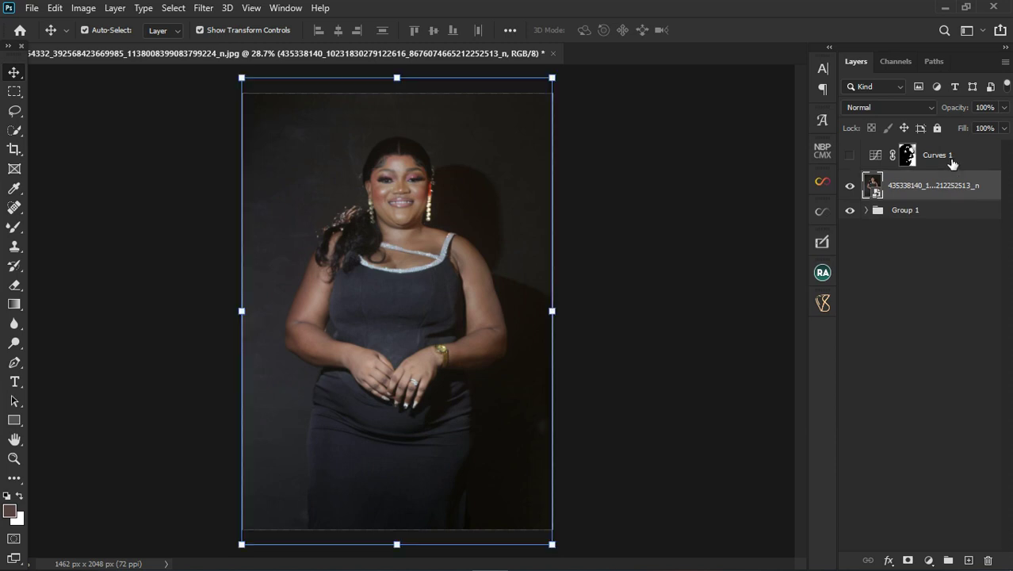
{"action": "left_click", "coordinate": [953, 162]}
{"action": "key", "text": "Delete"}
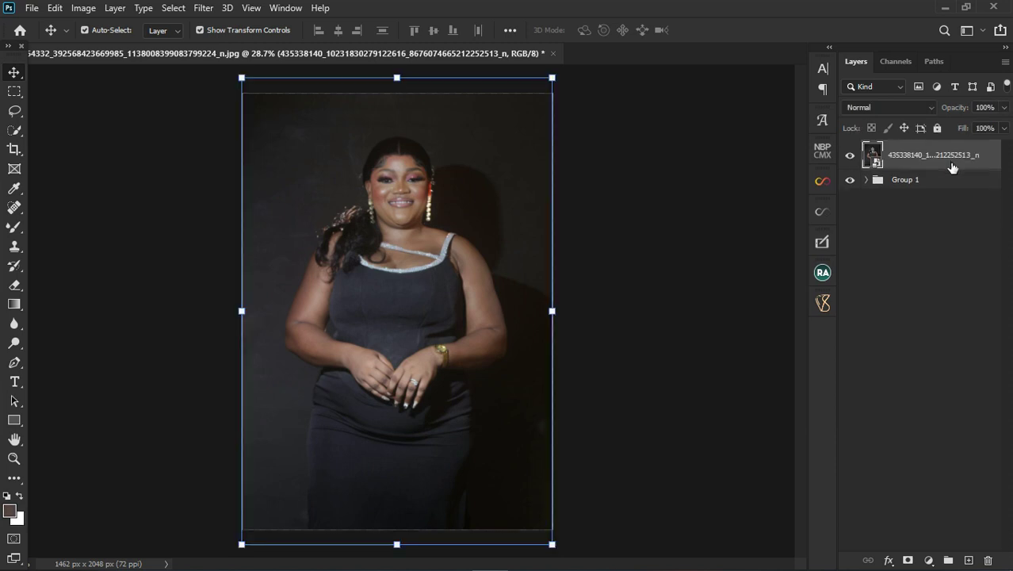
Move the makeup portrait layer out of Group 1 to just above it, hide the first portrait, and show the makeup portrait
{"action": "left_click", "coordinate": [868, 181]}
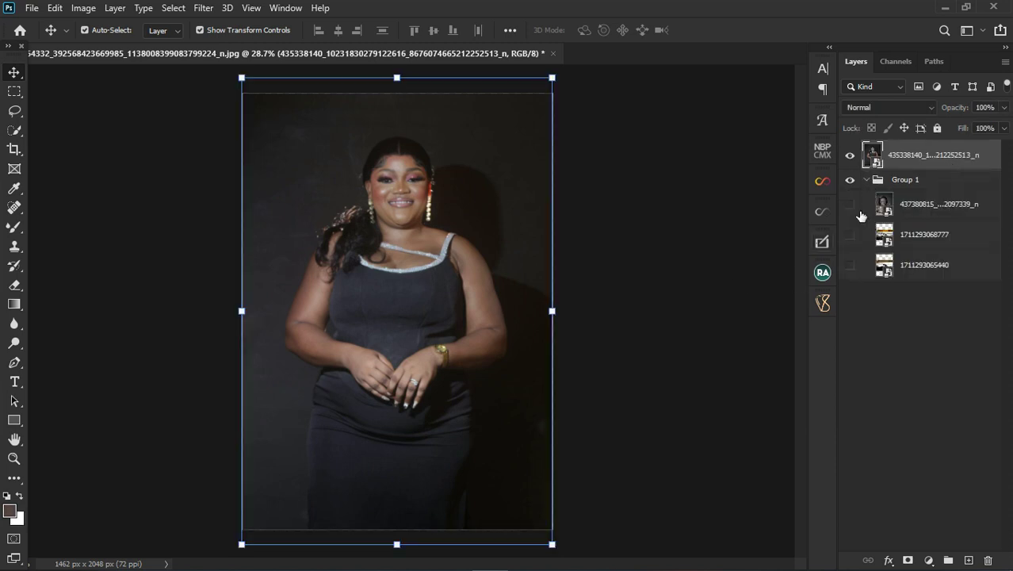
{"action": "left_click_drag", "start_coordinate": [912, 210], "coordinate": [919, 181]}
{"action": "left_click", "coordinate": [851, 161]}
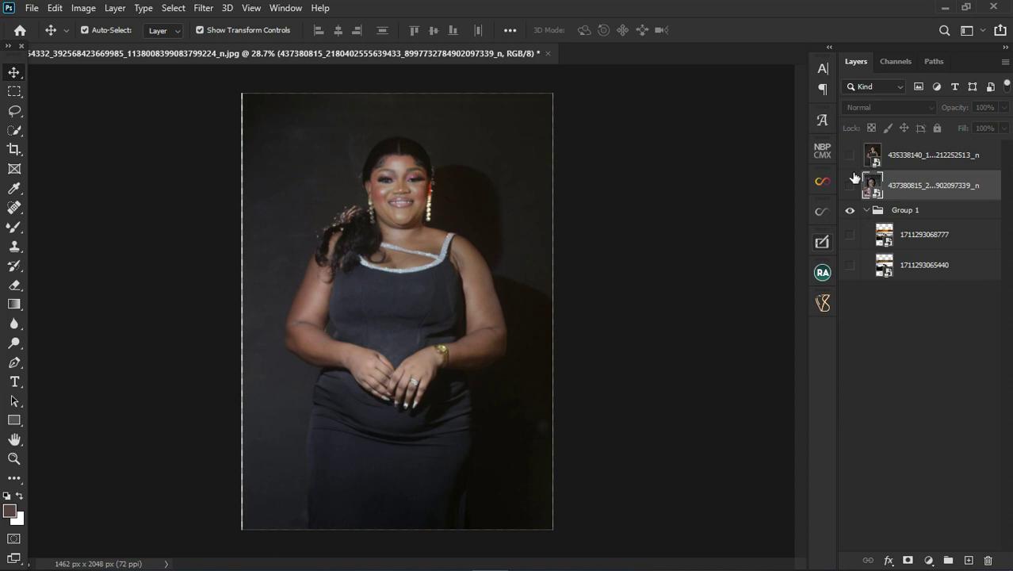
{"action": "left_click", "coordinate": [851, 185]}
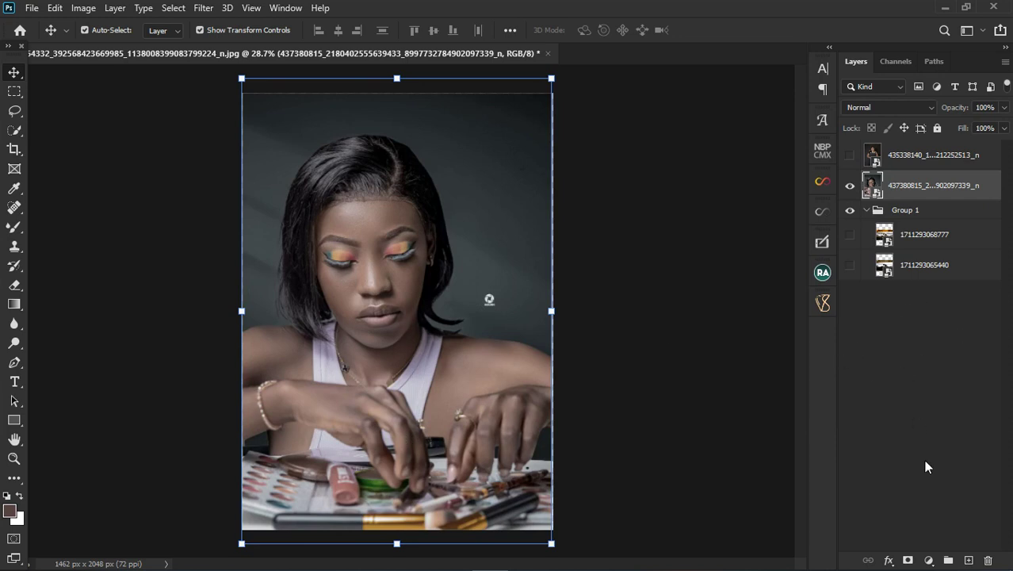
Add a Hue/Saturation adjustment layer above the makeup portrait, set Hue to +2, and raise the saturation to strengthen its colours
{"action": "left_click", "coordinate": [931, 560]}
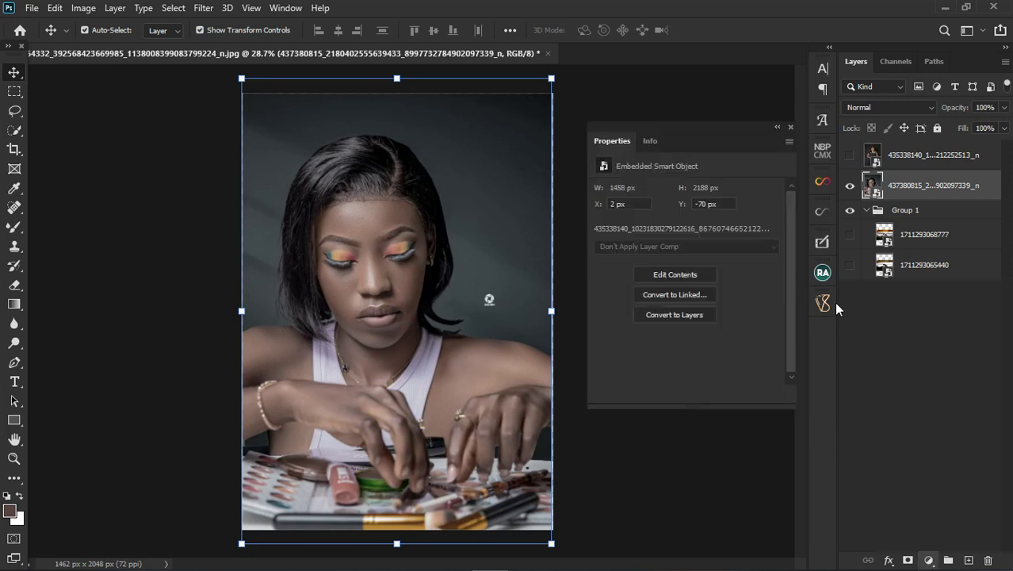
{"action": "left_click", "coordinate": [926, 414]}
{"action": "left_click_drag", "start_coordinate": [685, 247], "coordinate": [720, 276]}
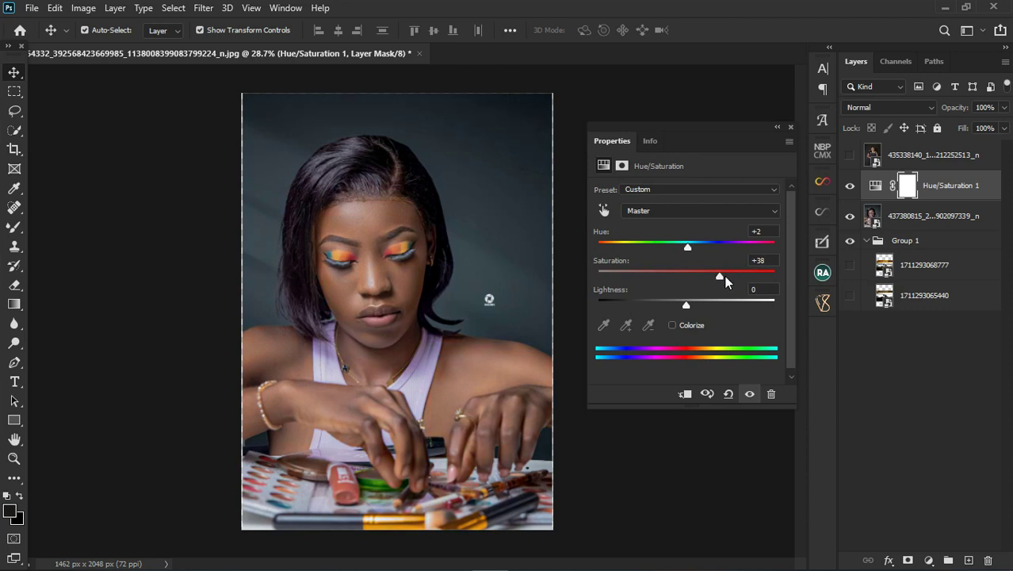
{"action": "left_click_drag", "start_coordinate": [748, 275], "coordinate": [729, 277]}
{"action": "left_click", "coordinate": [791, 127]}
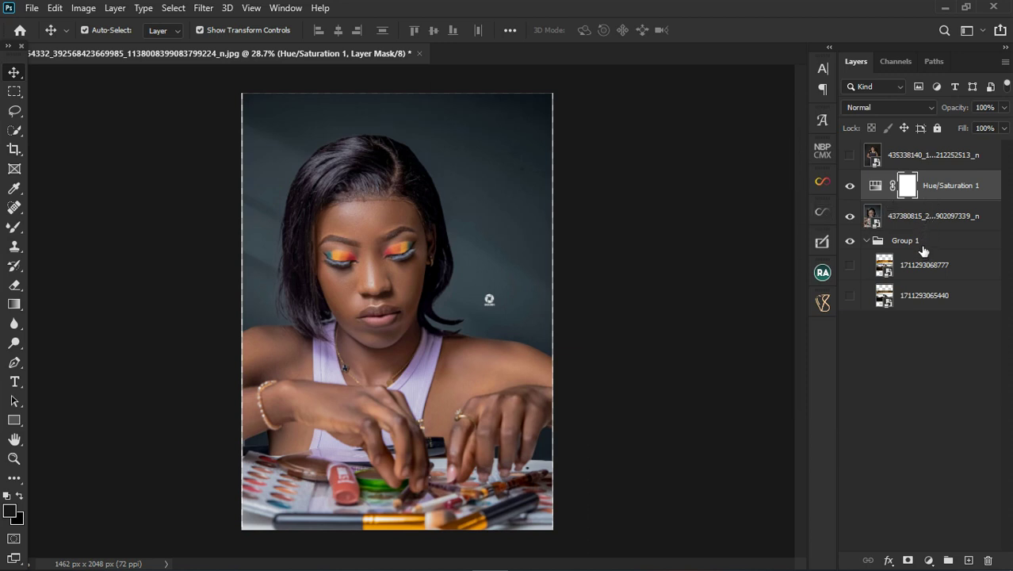
Examine the colours of the eye makeup, skin and hair up close, and select the makeup portrait's photo layer
{"action": "left_click", "coordinate": [955, 164]}
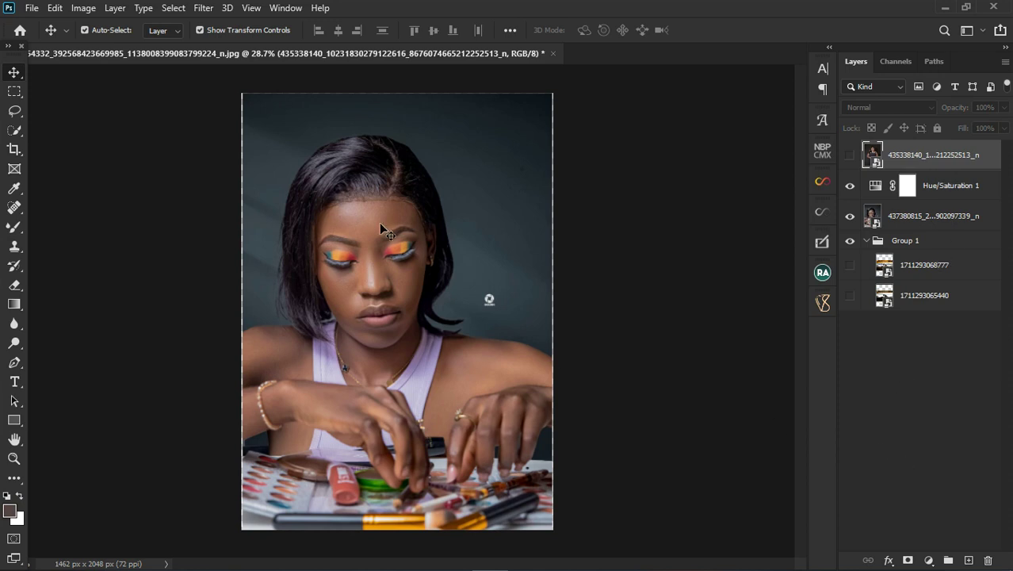
{"action": "scroll", "coordinate": [396, 239], "scroll_direction": "up", "scroll_amount": 3}
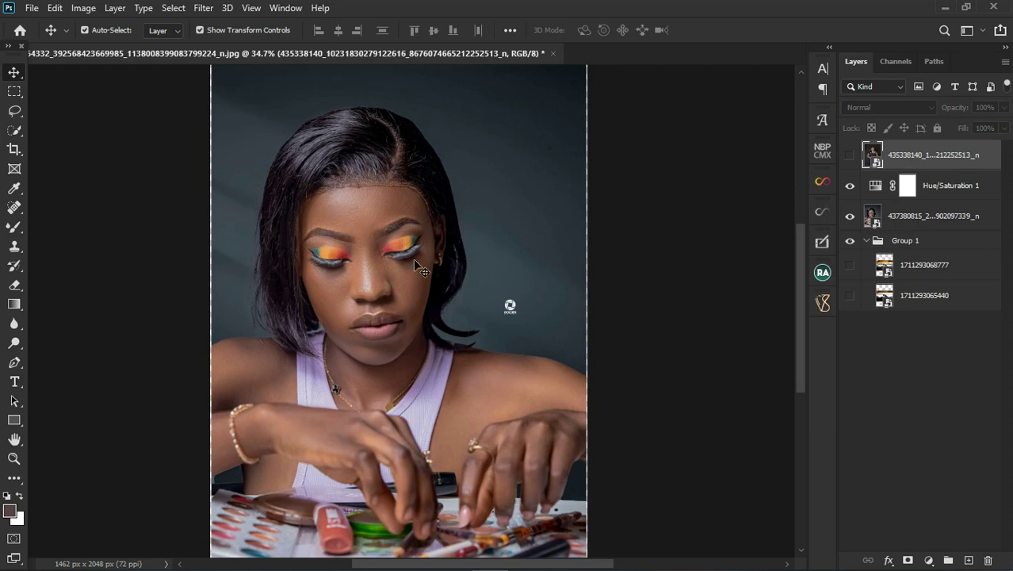
{"action": "scroll", "coordinate": [369, 155], "scroll_direction": "up", "scroll_amount": 3}
{"action": "scroll", "coordinate": [367, 150], "scroll_direction": "up", "scroll_amount": 2}
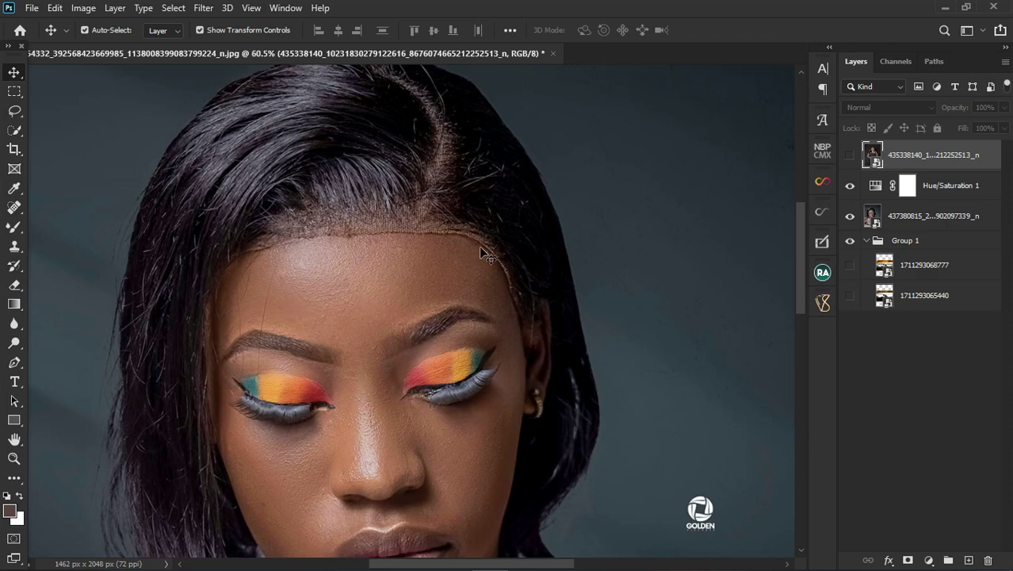
{"action": "scroll", "coordinate": [479, 246], "scroll_direction": "down", "scroll_amount": 3}
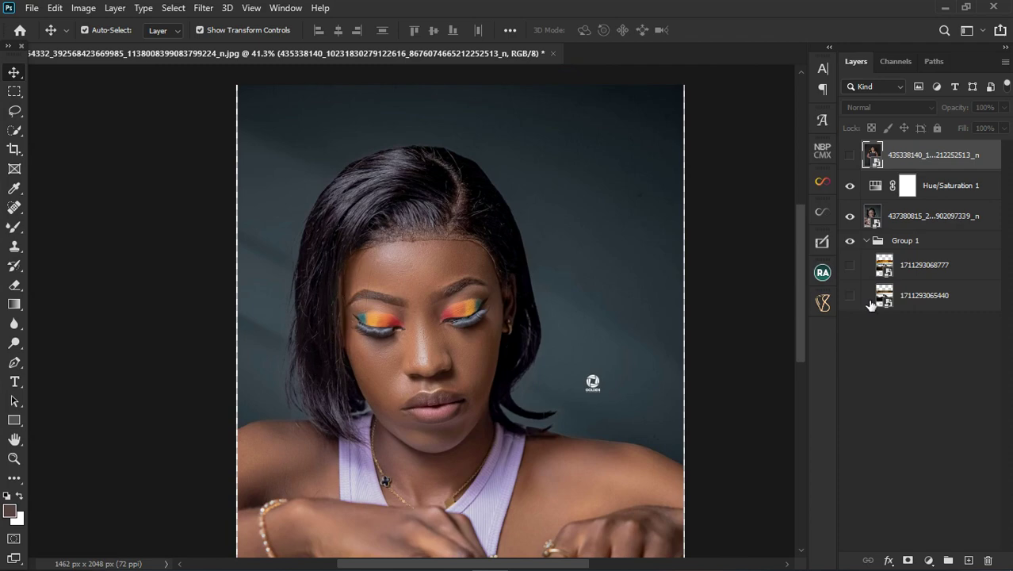
{"action": "left_click", "coordinate": [939, 225]}
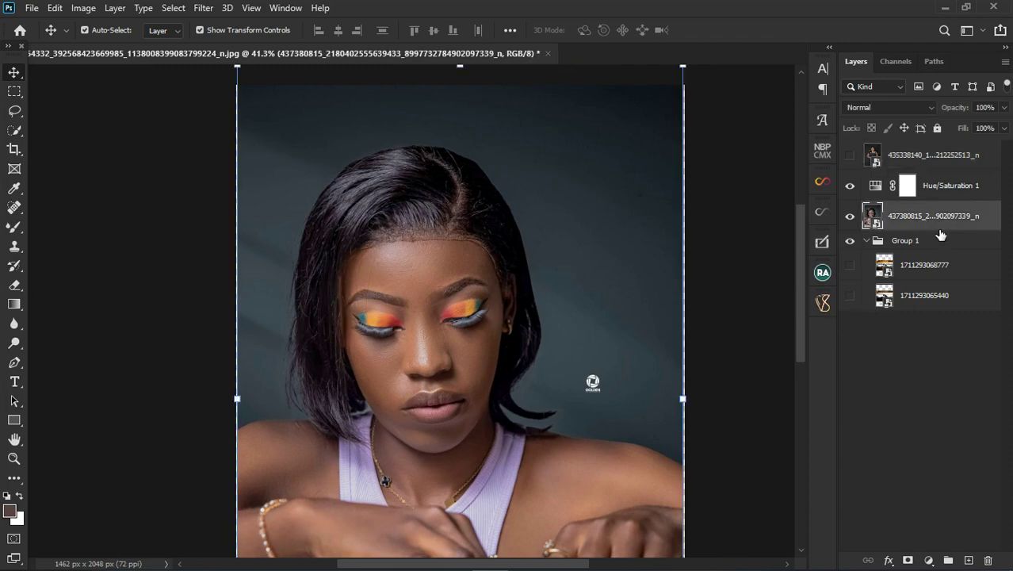